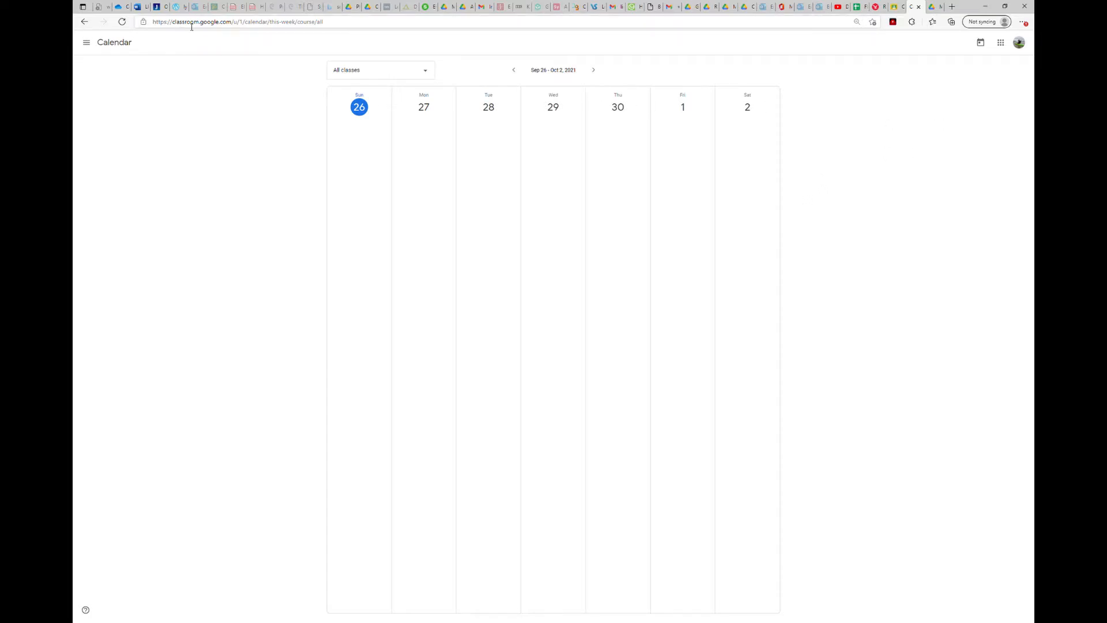
Step: Switch from Google Classroom to Google Drive and expand the My Drive folder tree
left_click(1006, 45)
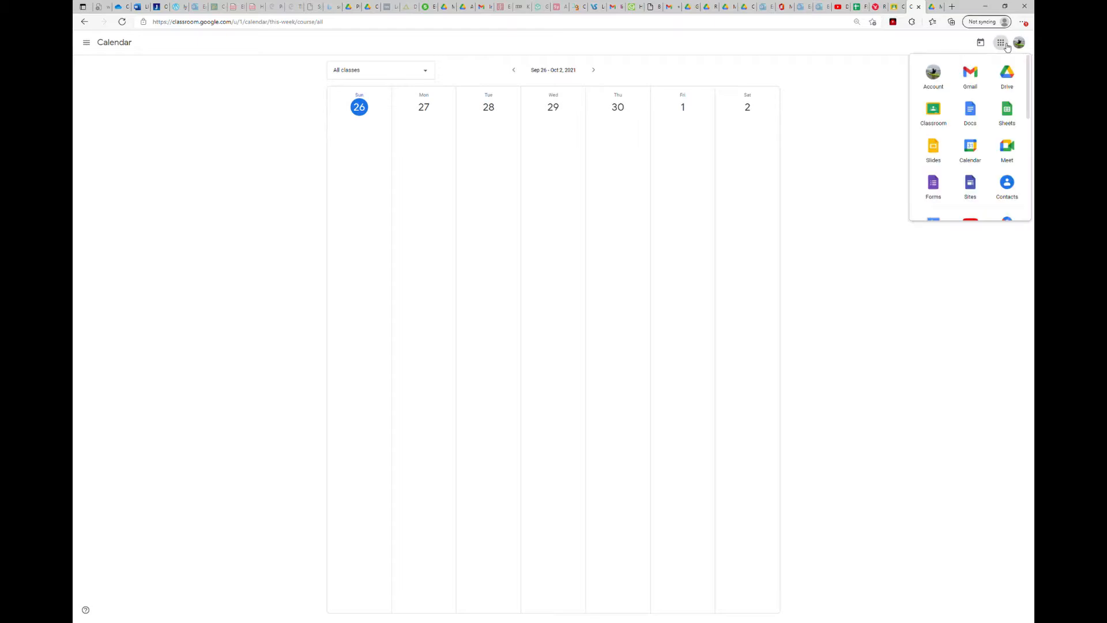
left_click(1013, 89)
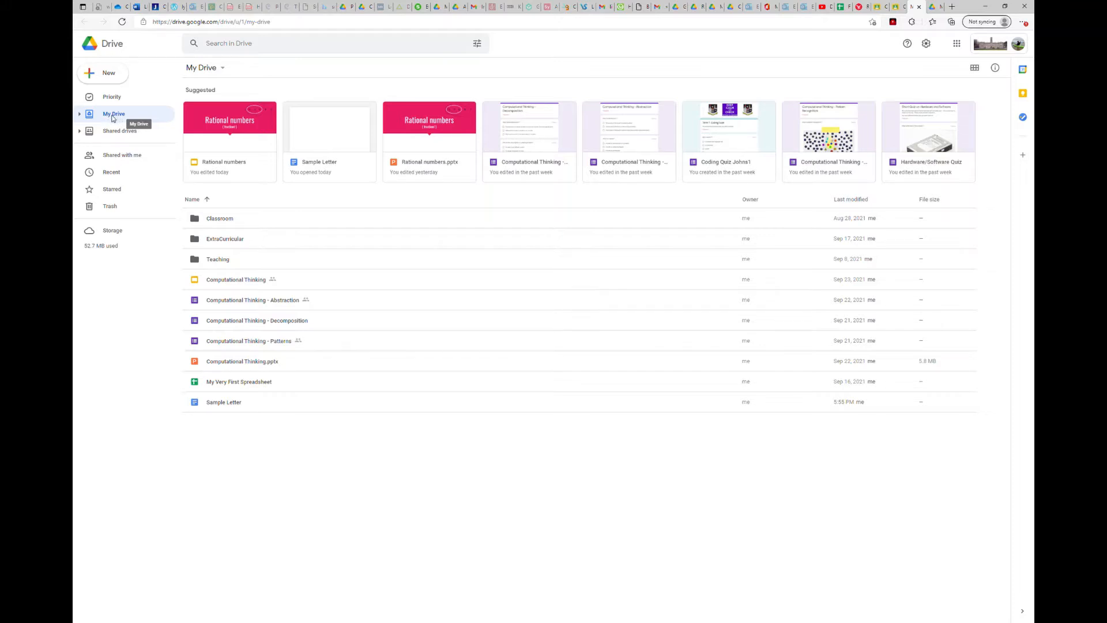
left_click(80, 115)
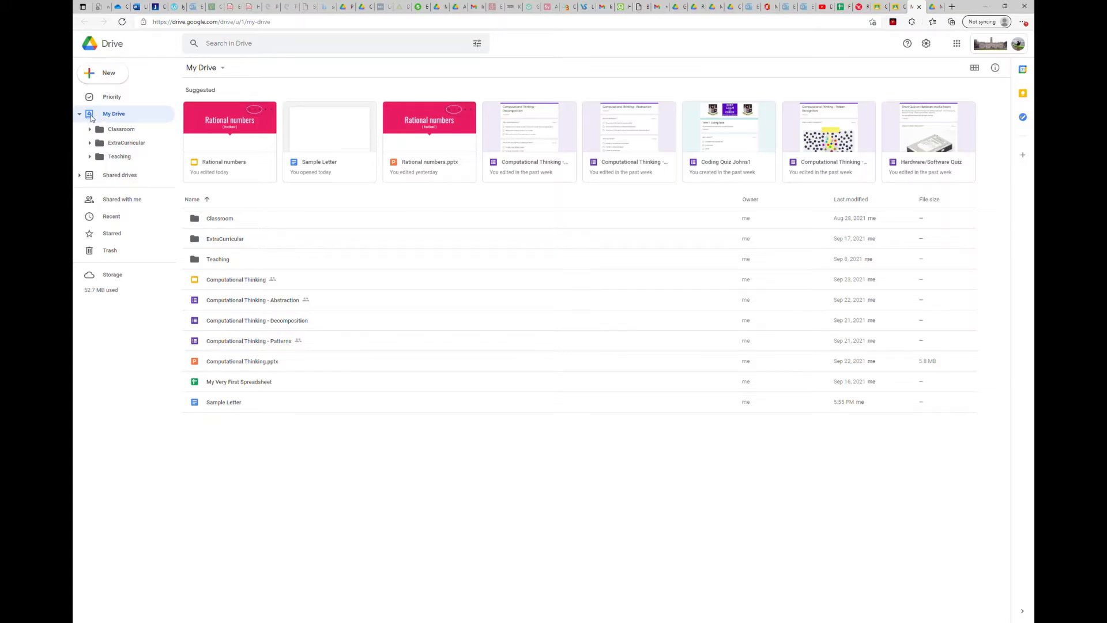
Step: Create a blank Google Slides presentation and name it "test slide file name"
left_click(956, 43)
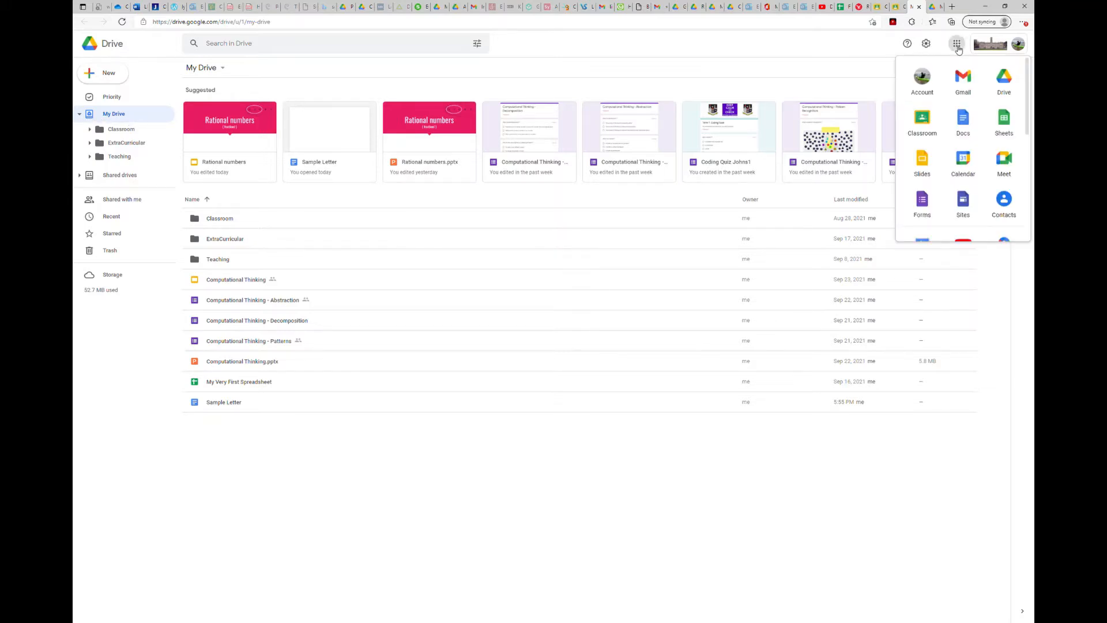
left_click(927, 171)
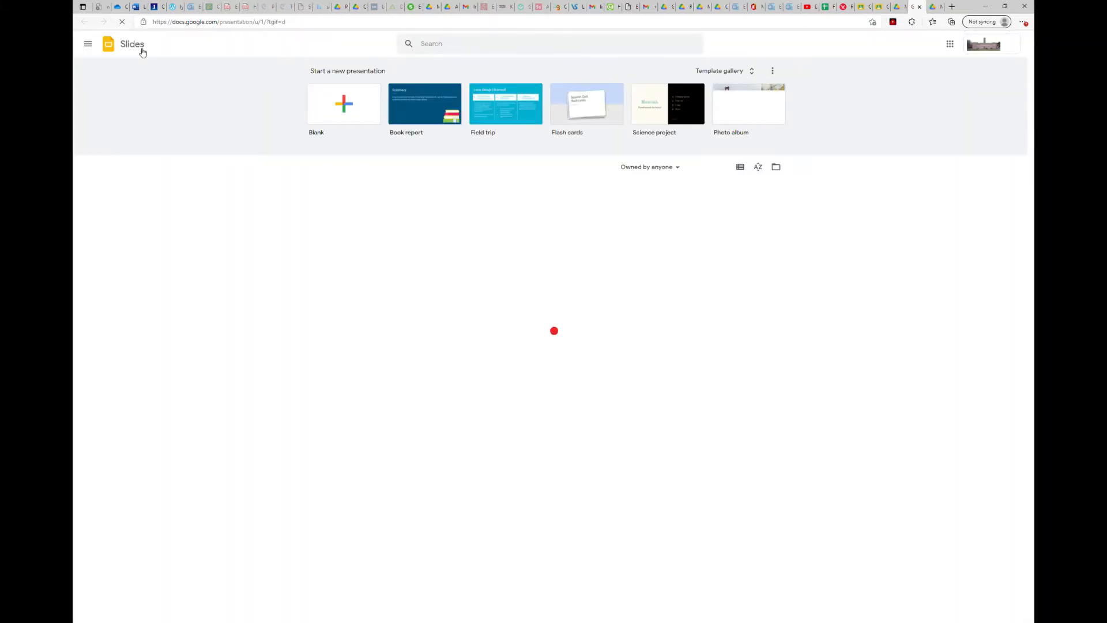
left_click(348, 107)
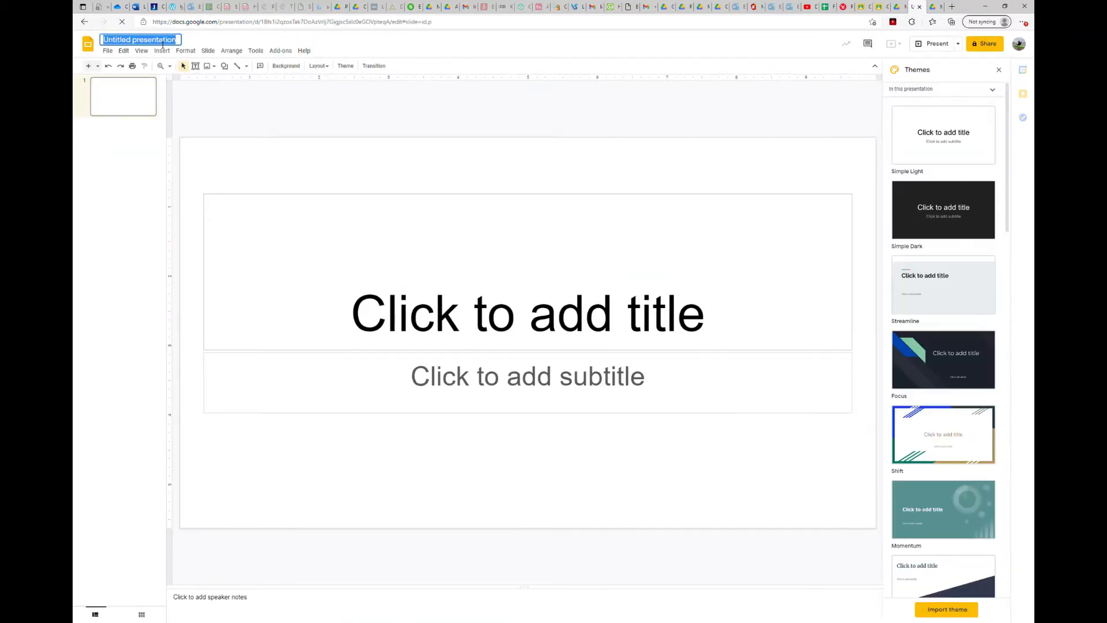
type("test ")
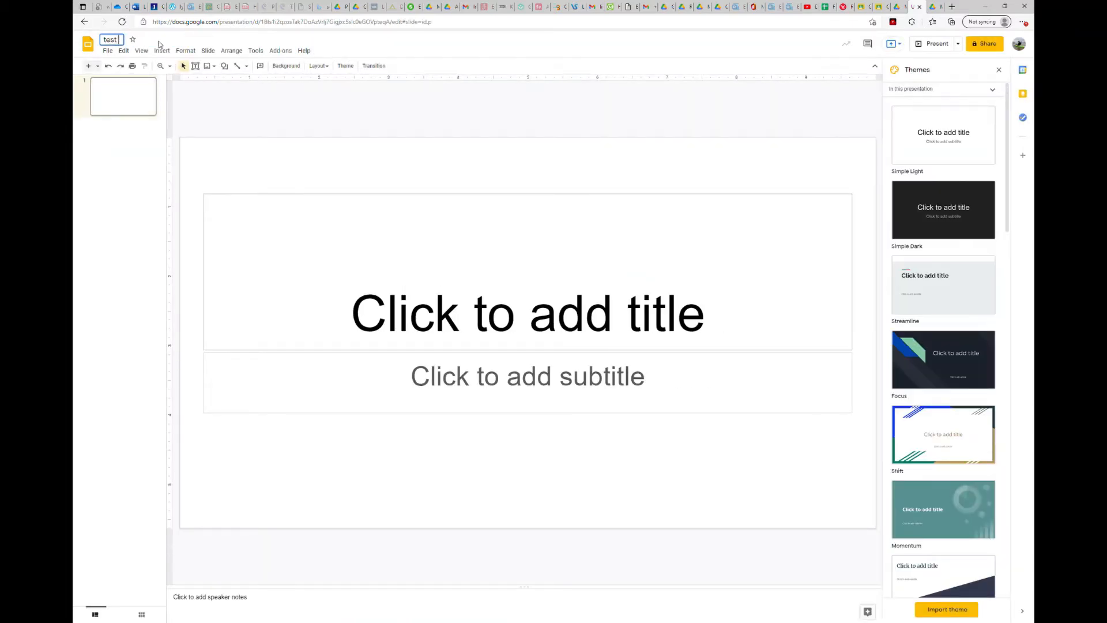
type("slide file name")
key("Return")
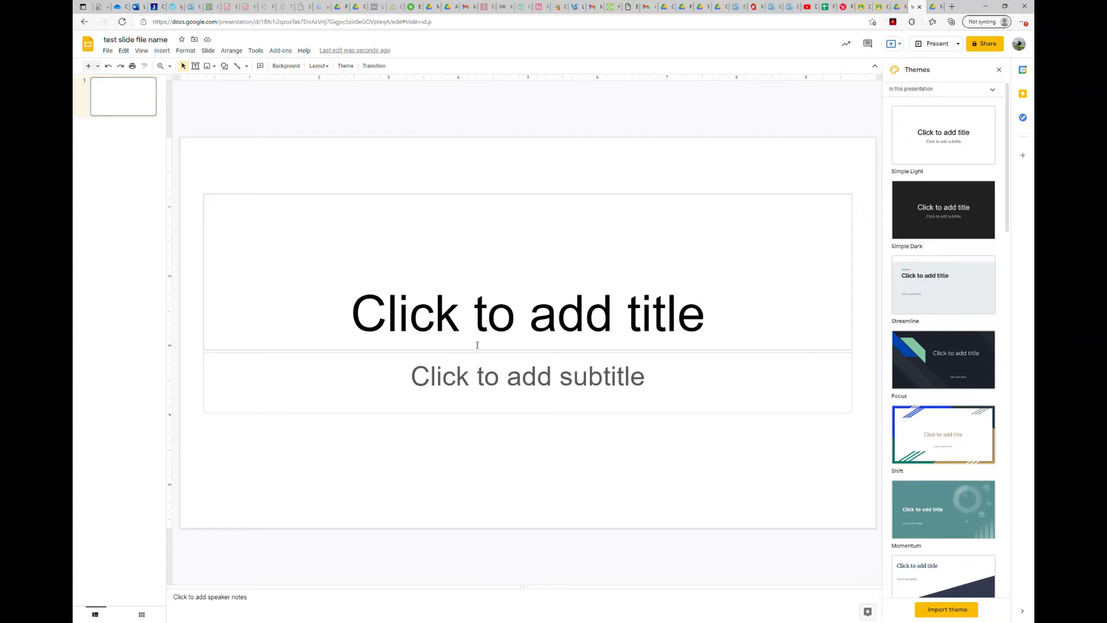
Step: Return to Google Drive, refresh My Drive and select the "test slide file name" presentation
left_click(931, 7)
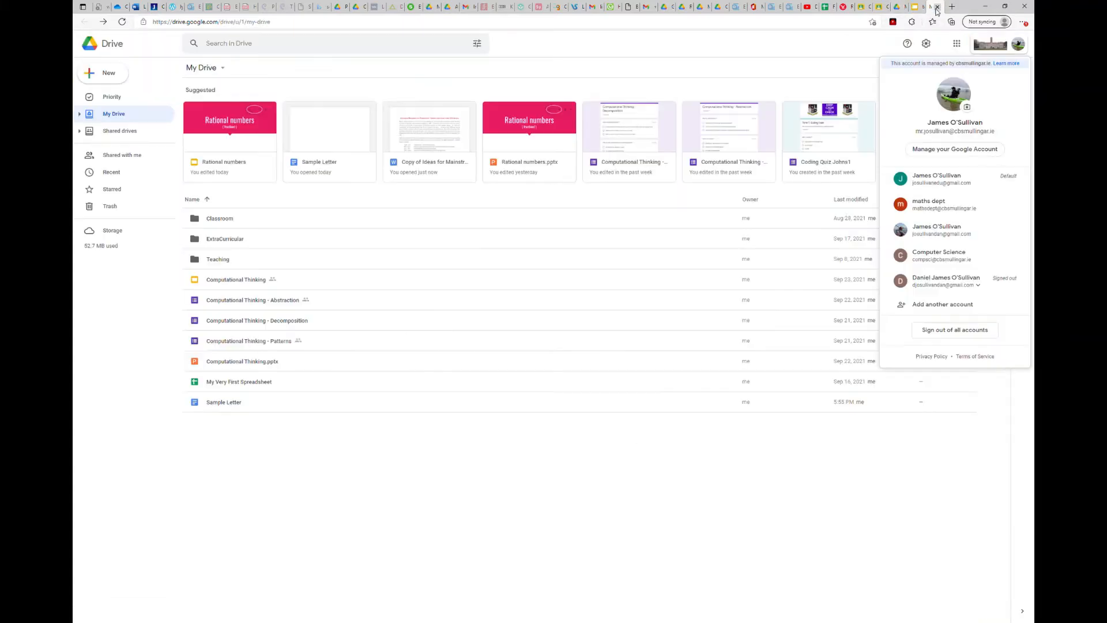
left_click(301, 466)
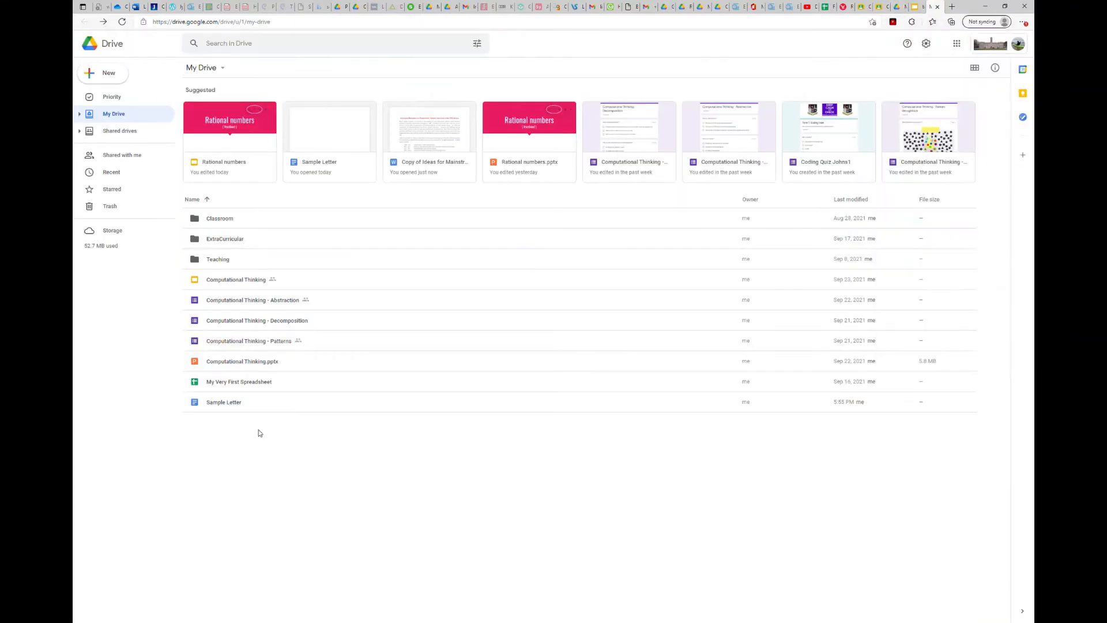
left_click(123, 23)
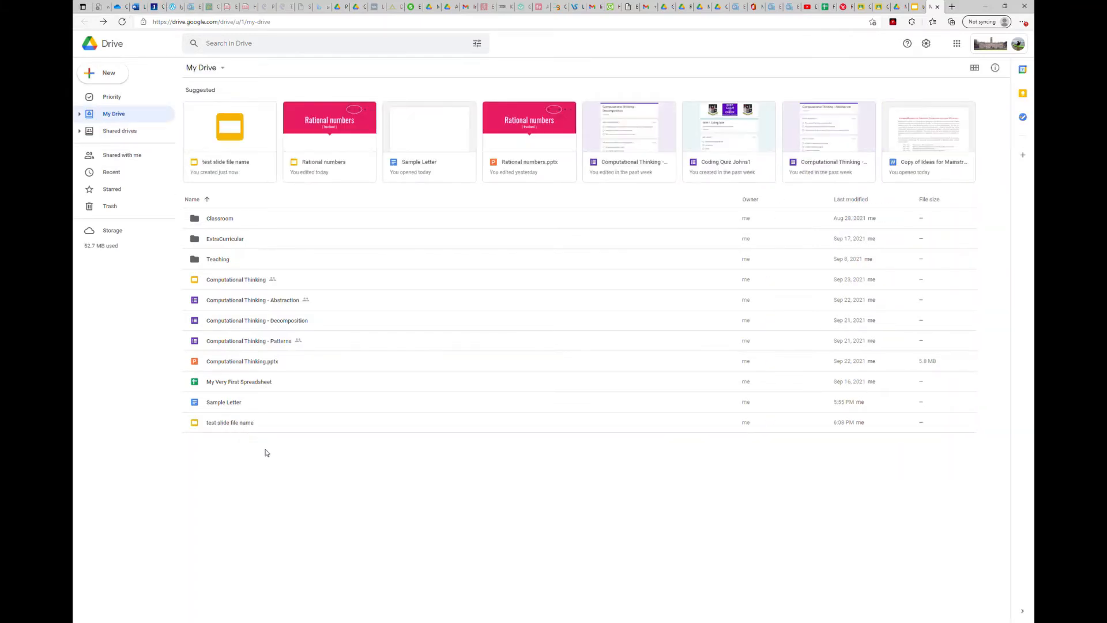
left_click(261, 426)
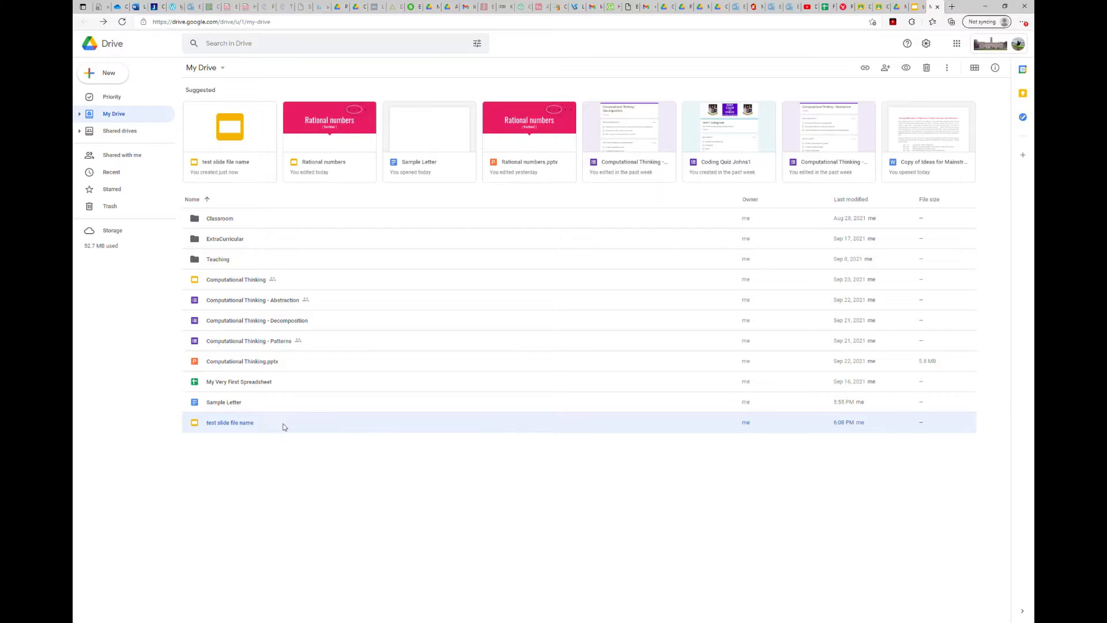
Step: Go back to the presentation in Google Slides and examine its Move options for My Drive folders
left_click(917, 10)
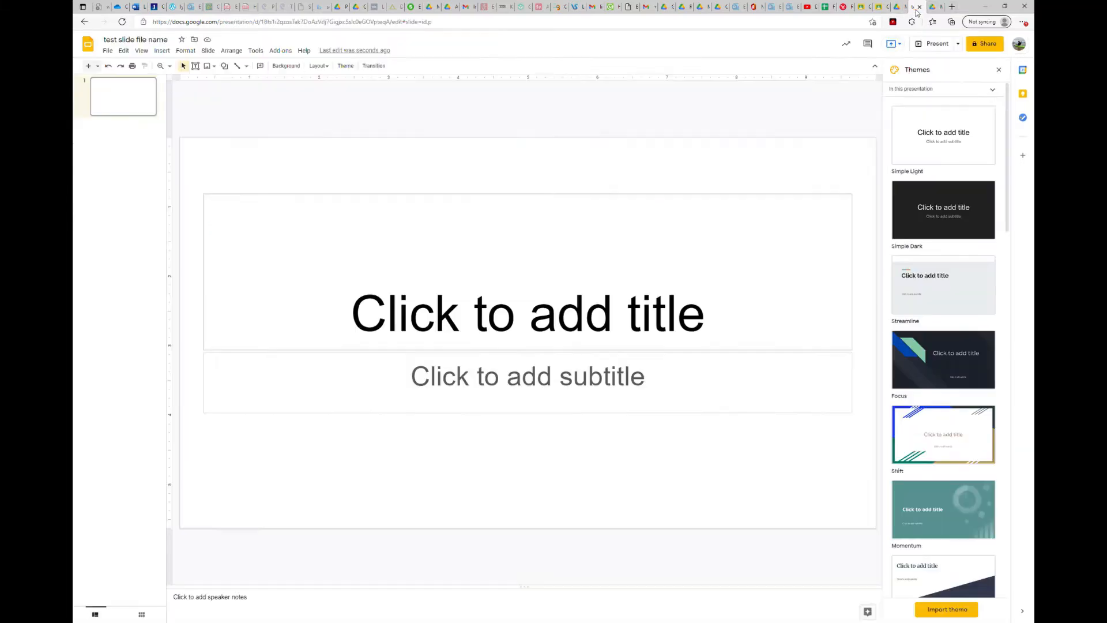
left_click(194, 40)
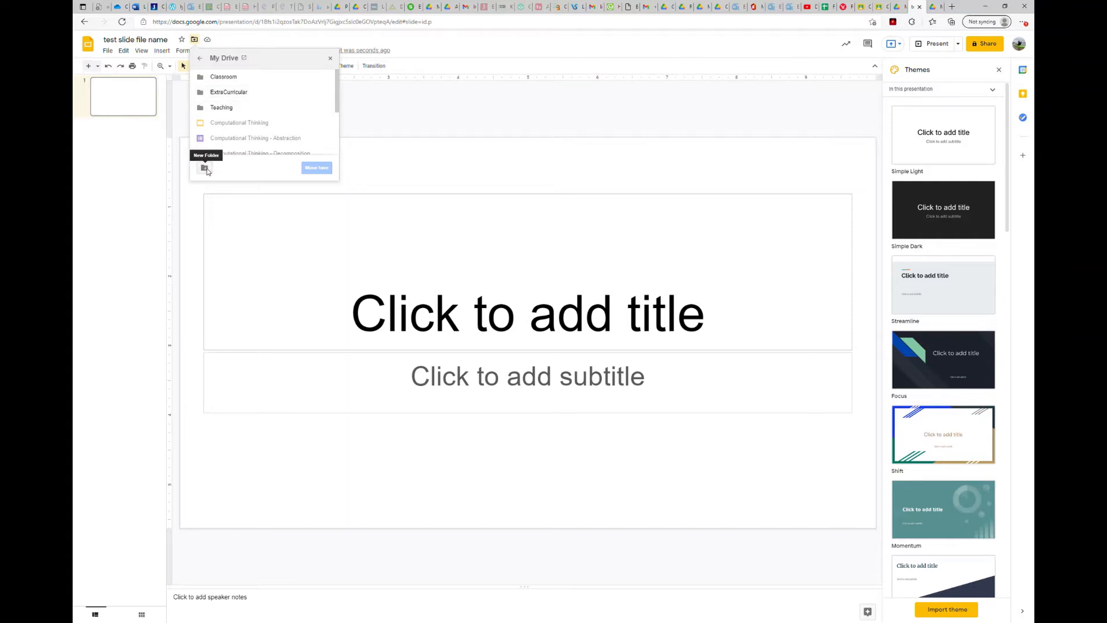
left_click(331, 60)
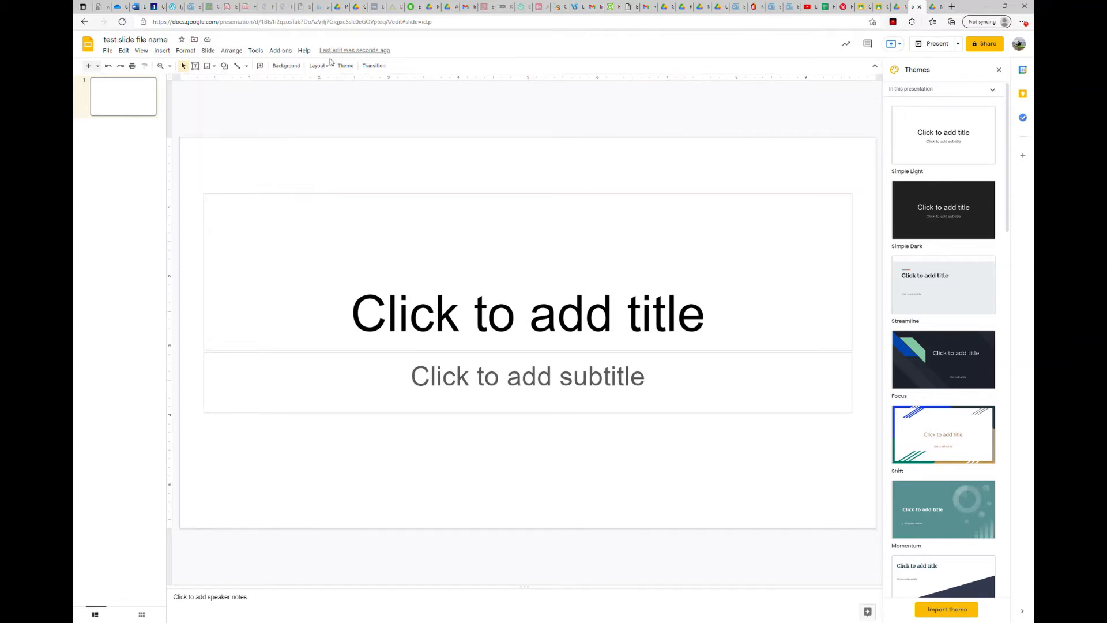
Step: Switch back to Google Drive and create a folder named "1st Year" in My Drive
left_click(933, 7)
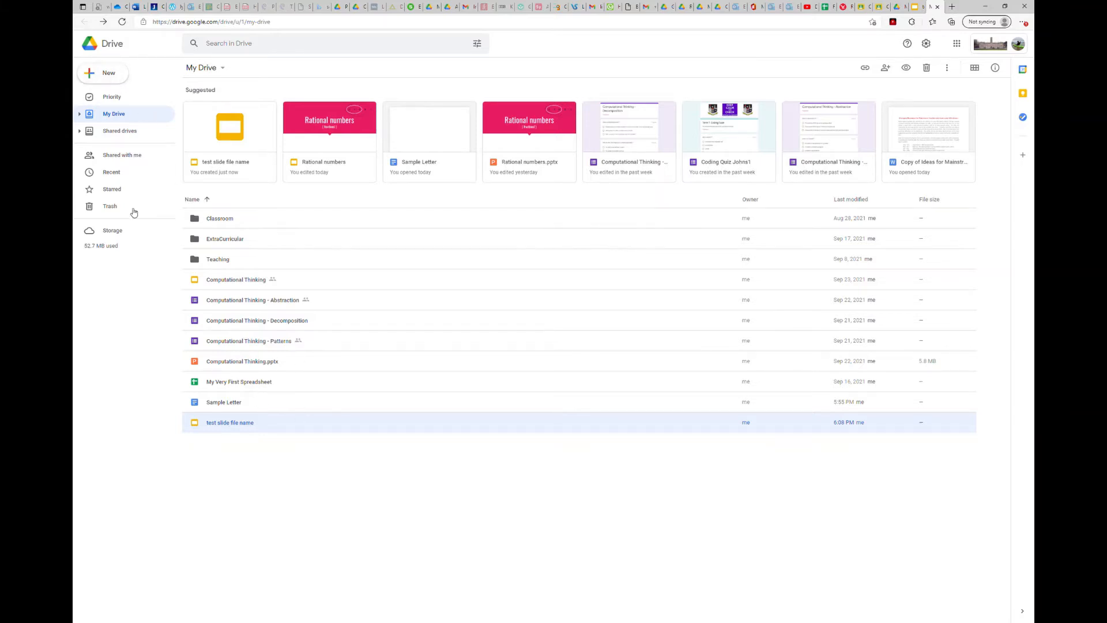
left_click(109, 72)
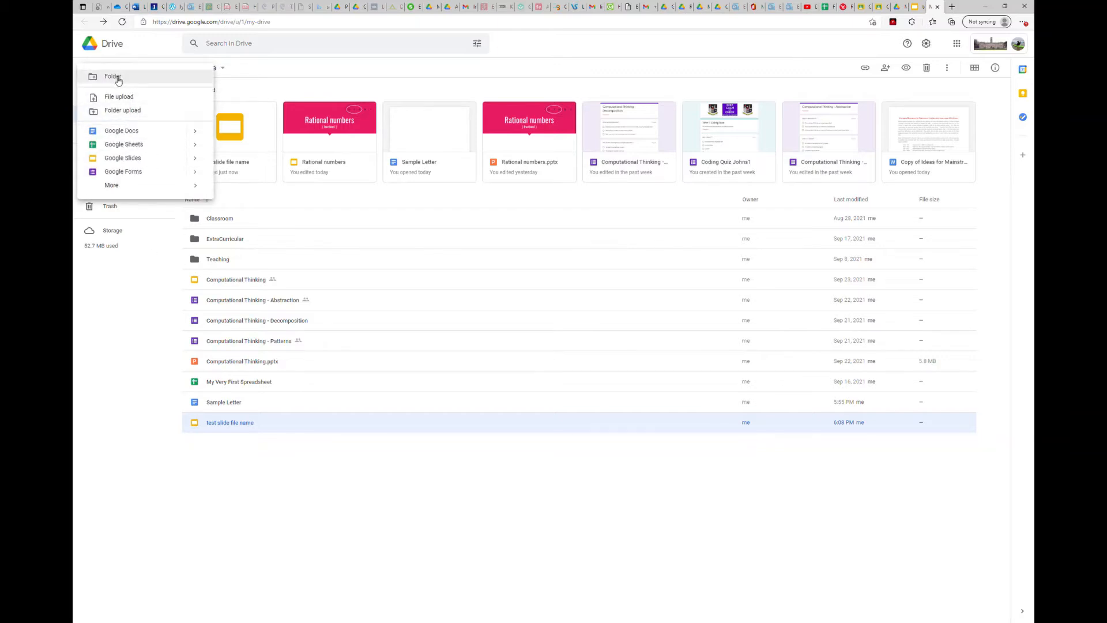
left_click(258, 80)
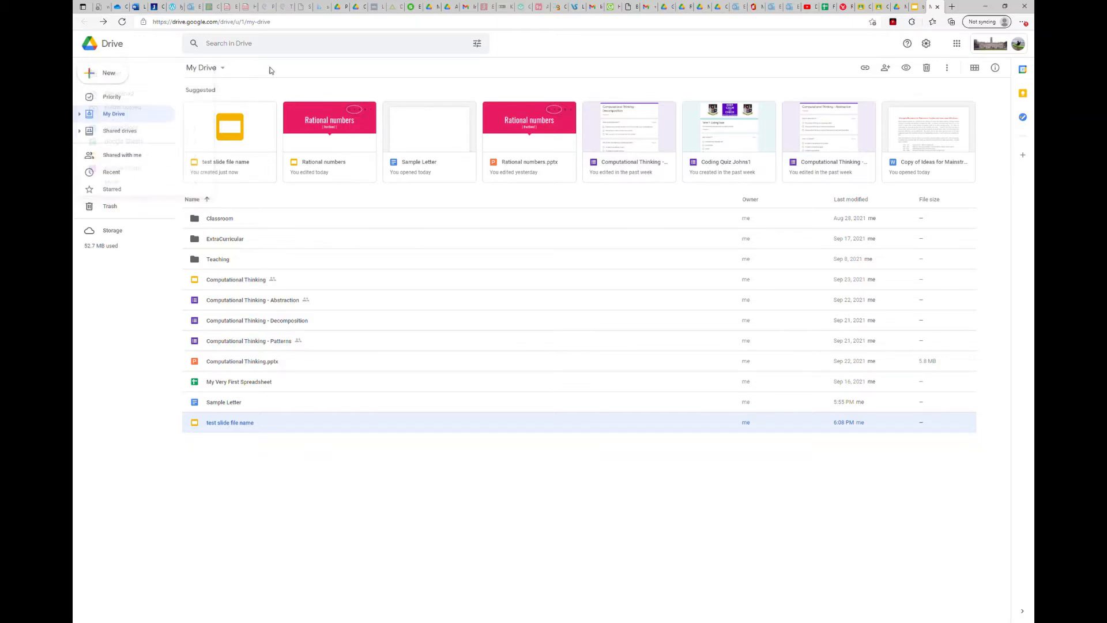
left_click(108, 75)
left_click(112, 76)
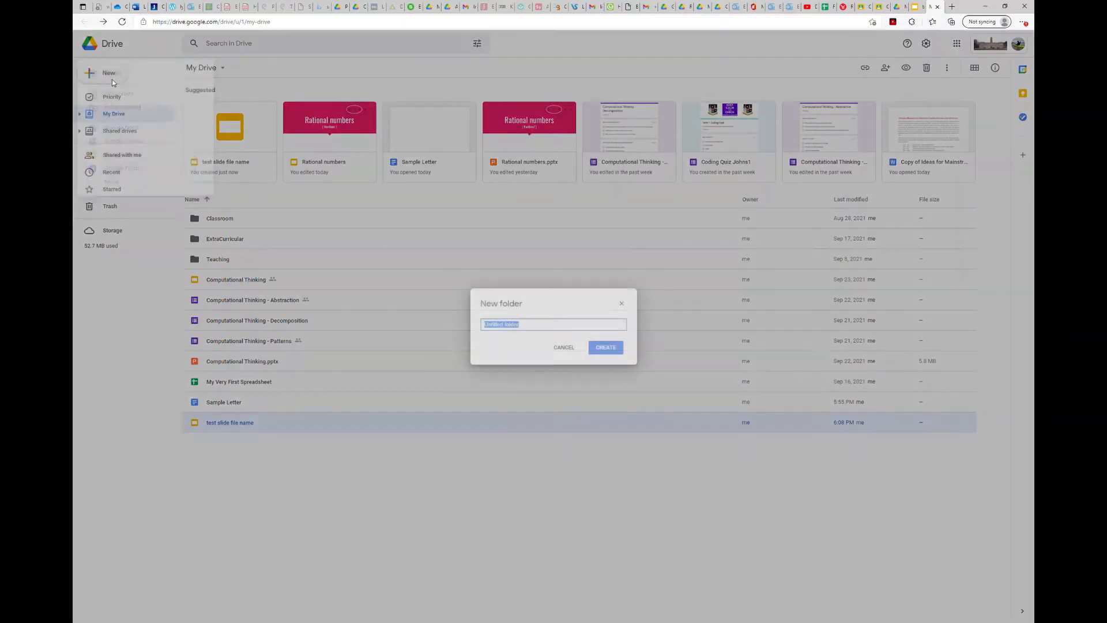
type("1st Year")
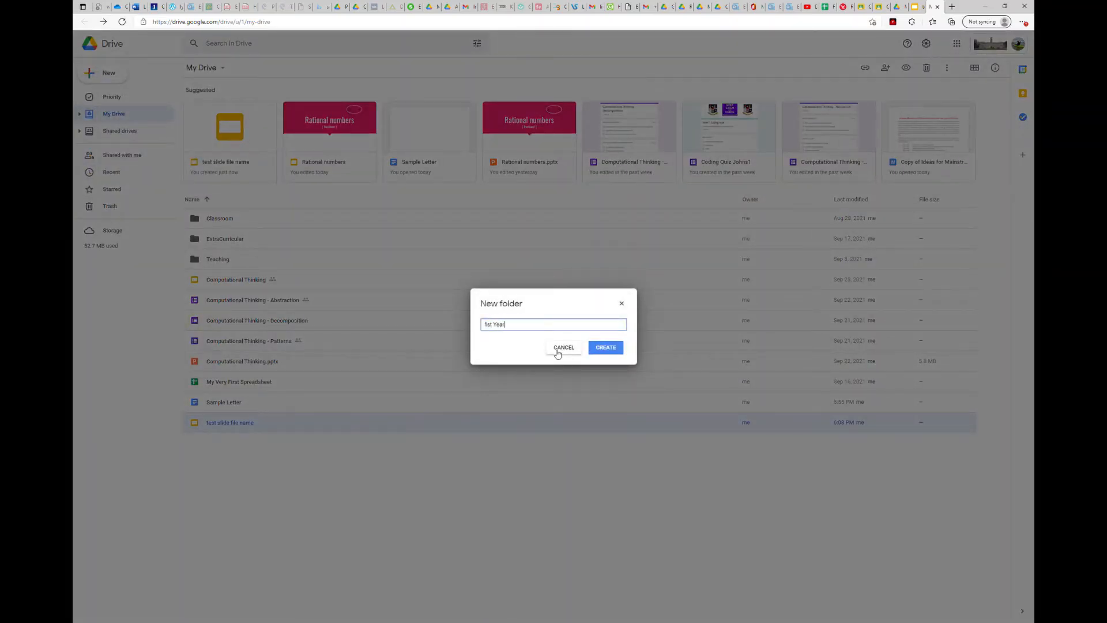
key("Return")
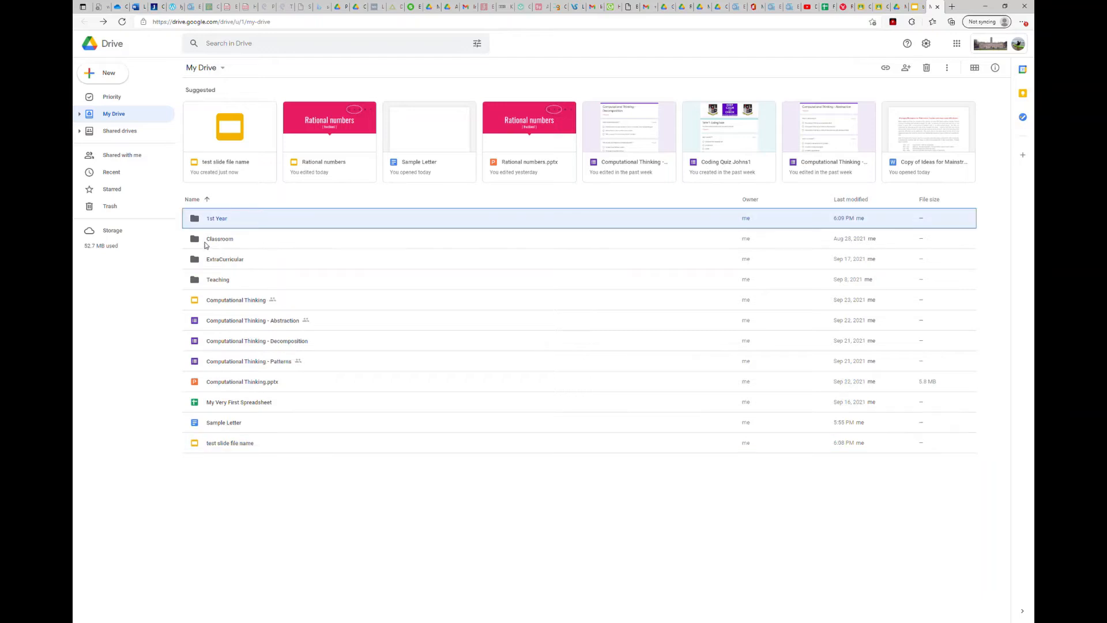
Step: Open the 1st Year folder and create a subfolder named "Maths" in it
double_click(226, 219)
right_click(247, 167)
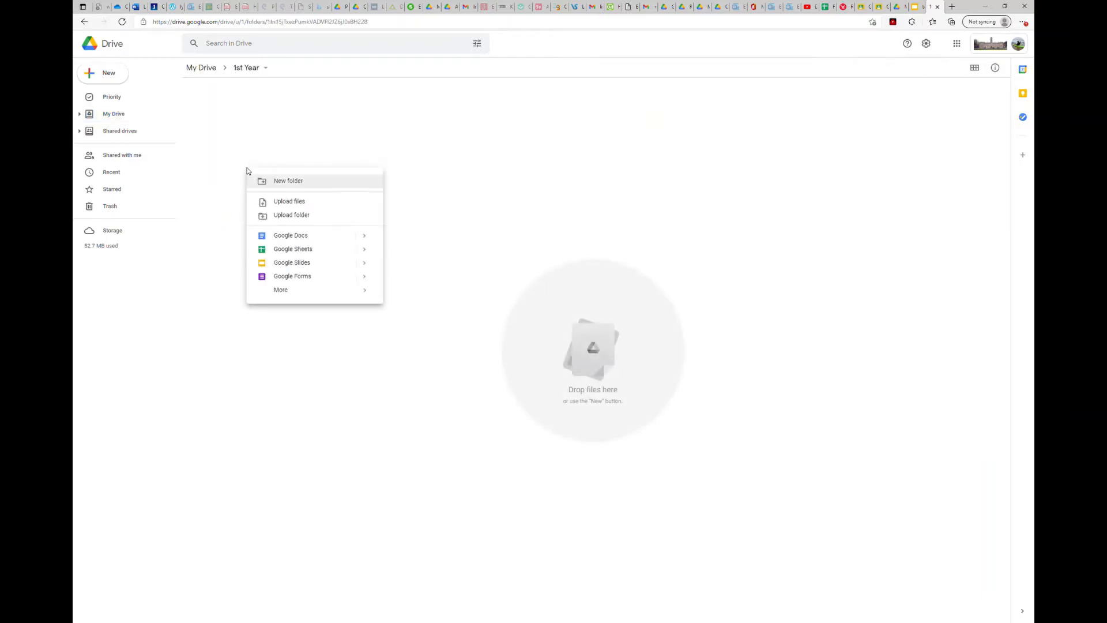
left_click(223, 135)
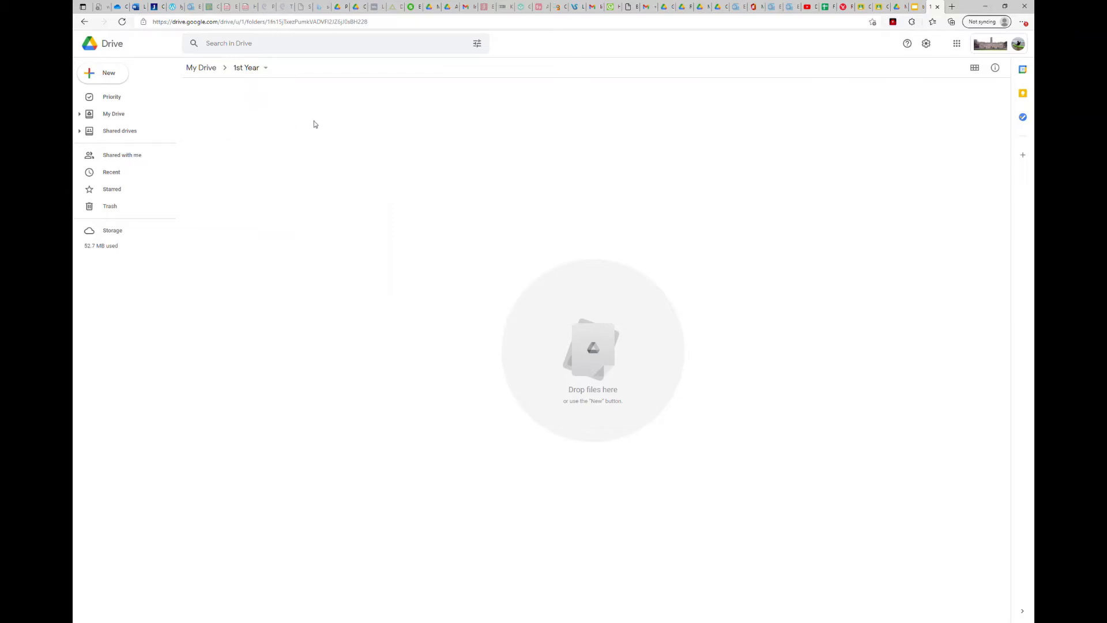
right_click(349, 203)
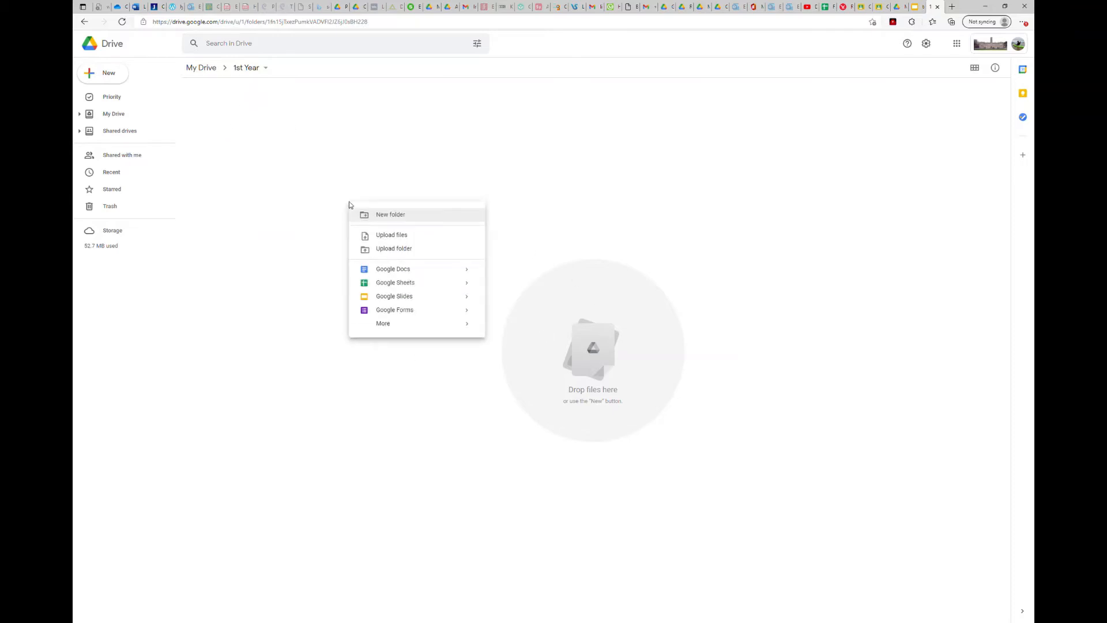
left_click(392, 215)
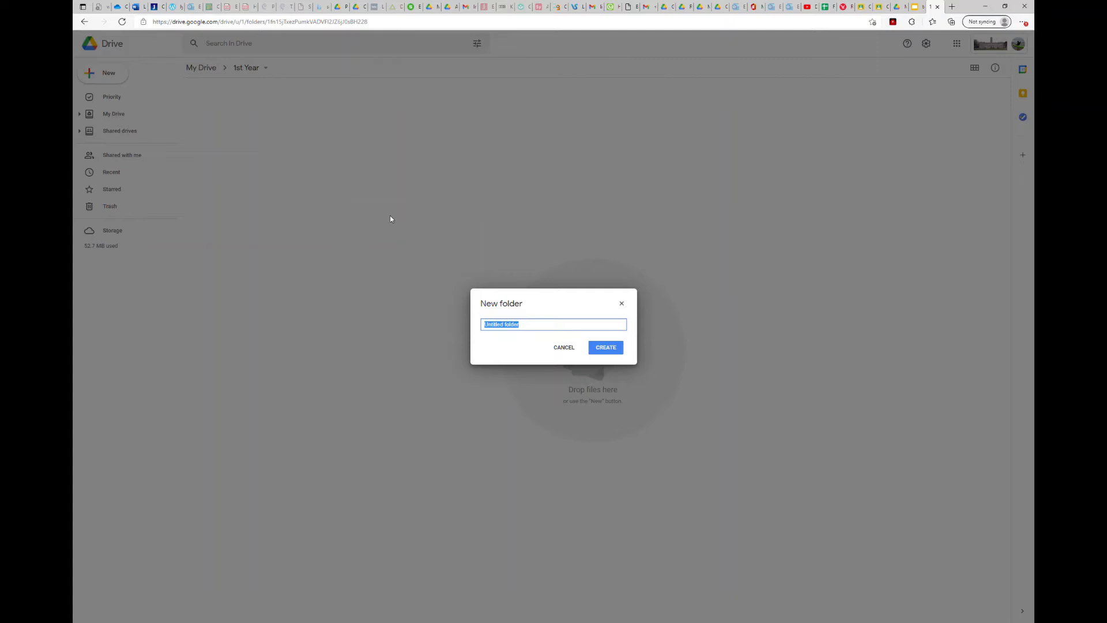
type("Maths")
key("Return")
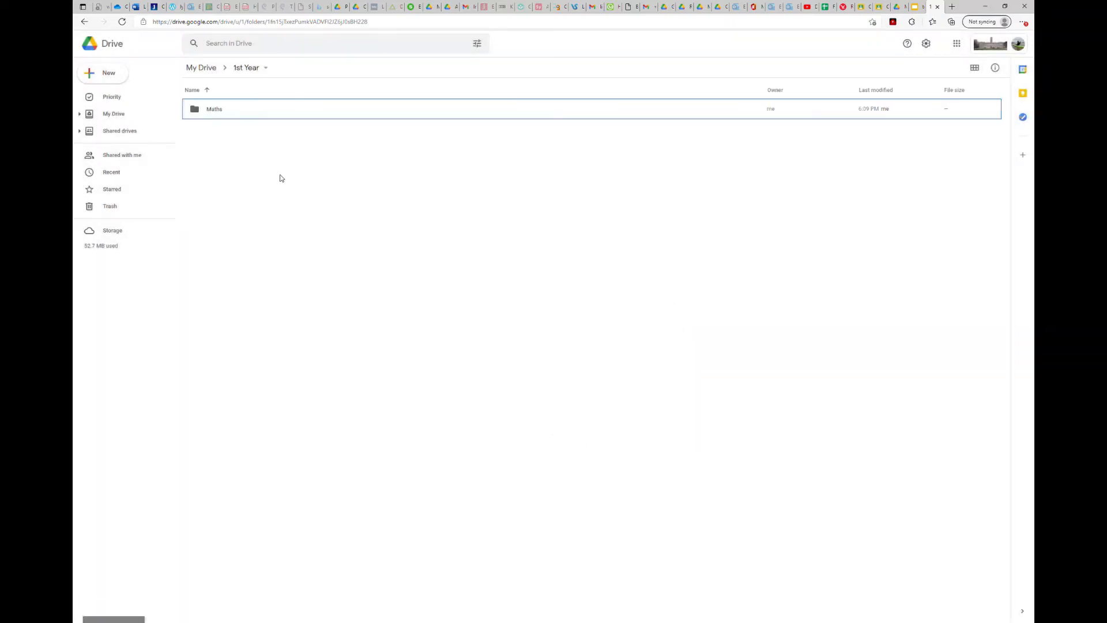
Step: Add two more subfolders named "English" and "Irish" inside the 1st Year folder
right_click(256, 158)
left_click(302, 173)
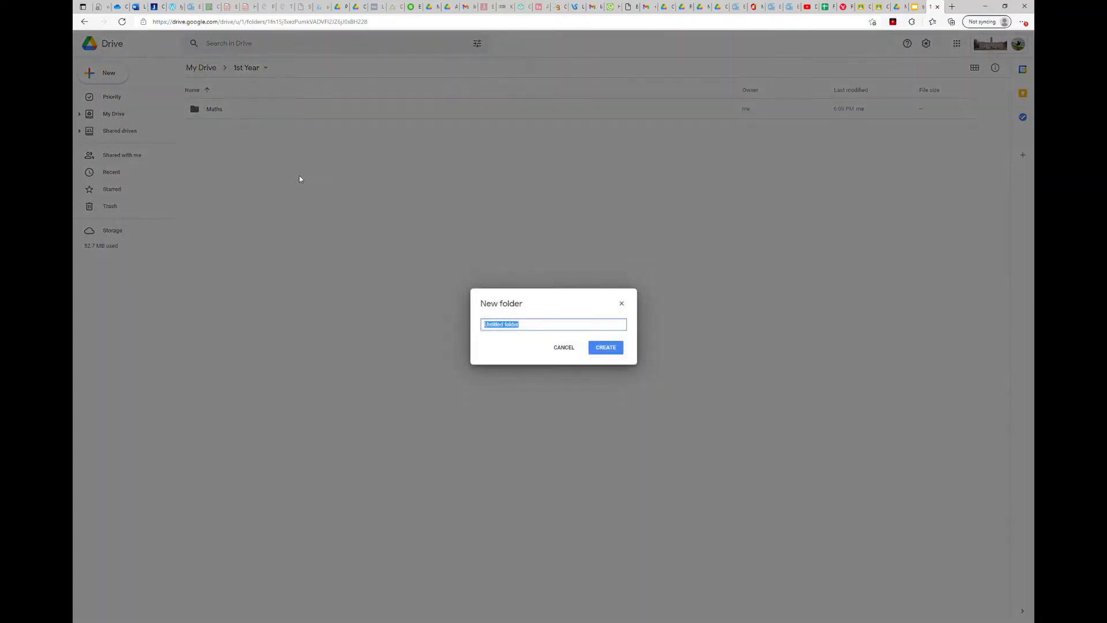
type("English")
key("Return")
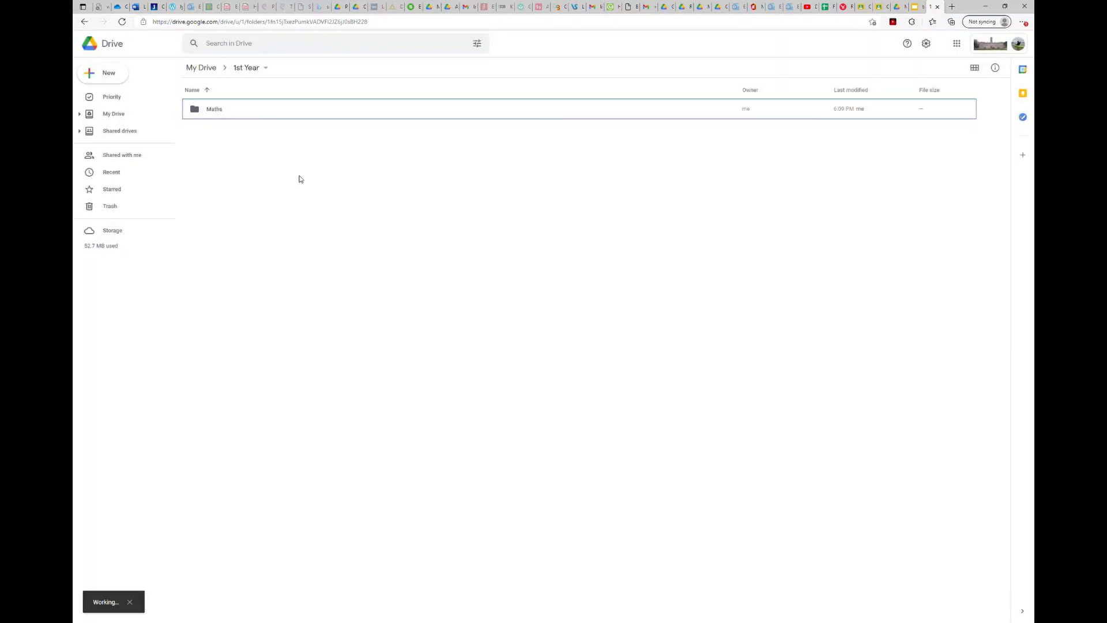
right_click(255, 190)
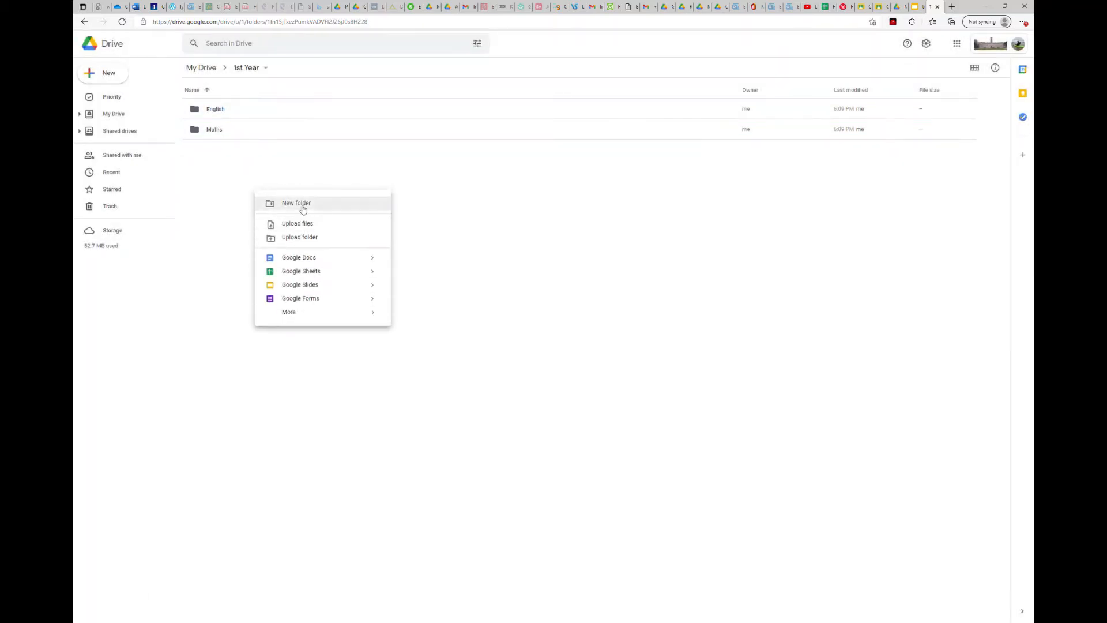
left_click(300, 207)
type("(")
type("rish")
key("Return")
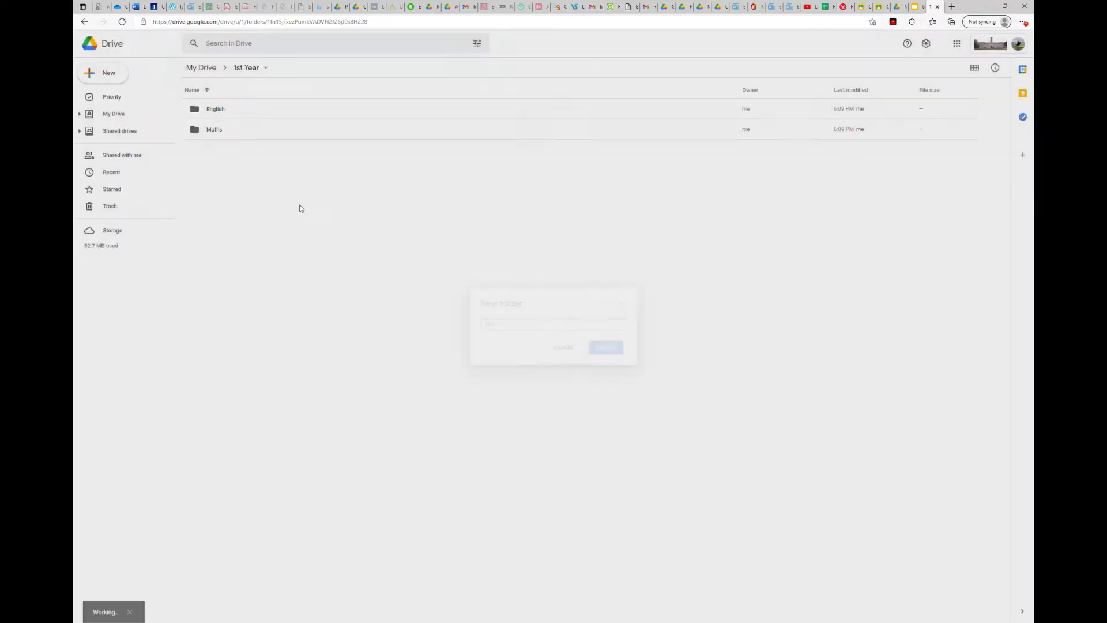
Step: Add subfolders named "French" and "Coding" inside the 1st Year folder
right_click(240, 271)
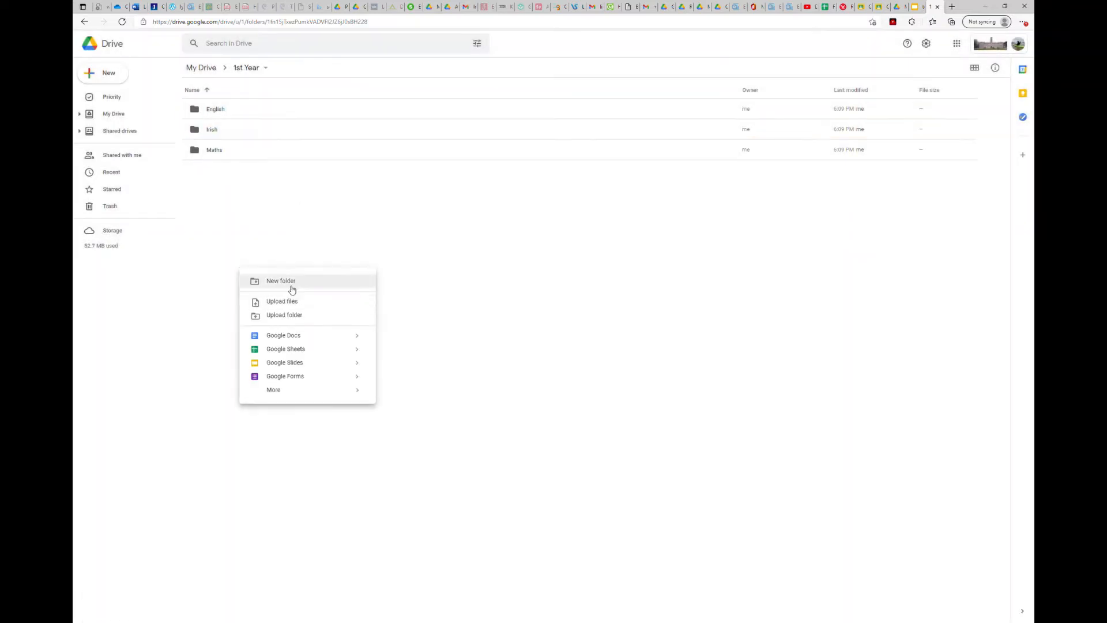
left_click(289, 285)
type("French")
key("Return")
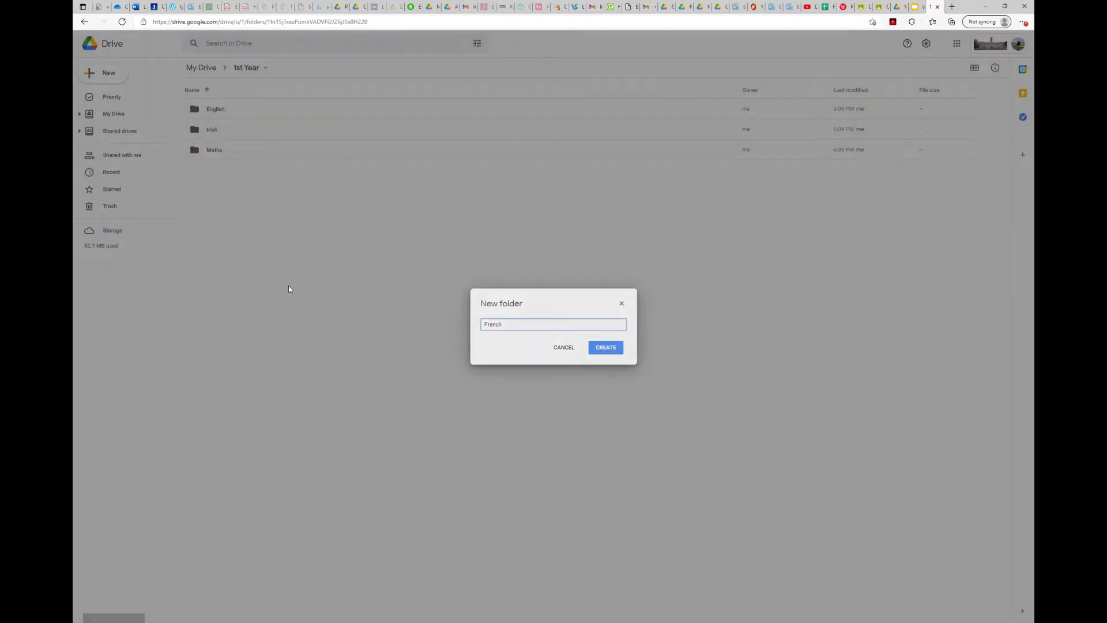
right_click(283, 252)
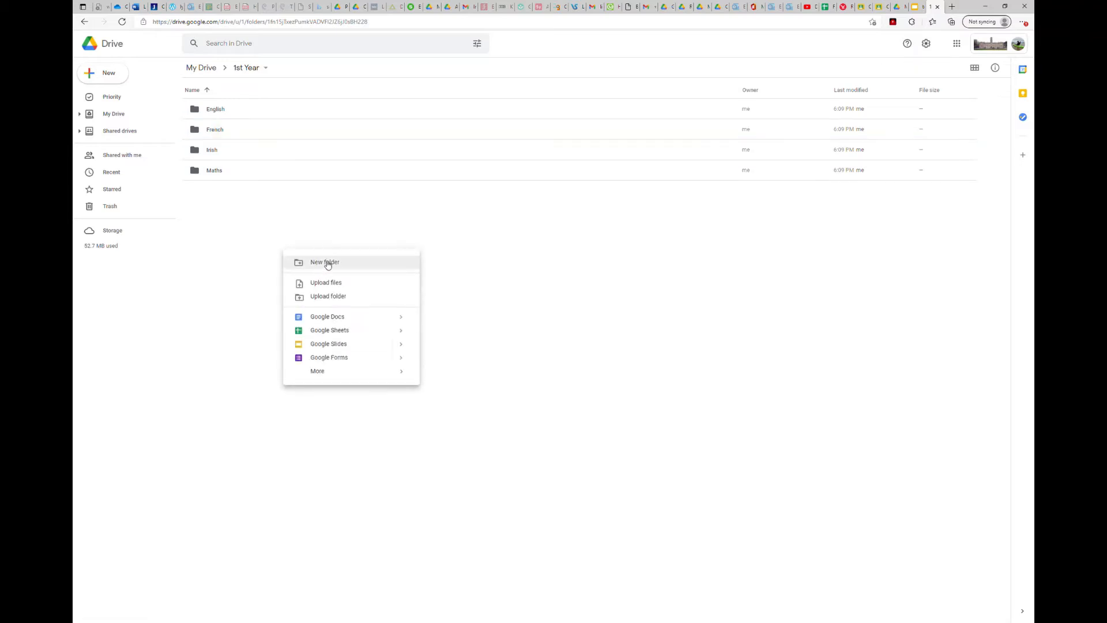
left_click(325, 260)
type("Coding")
key("Return")
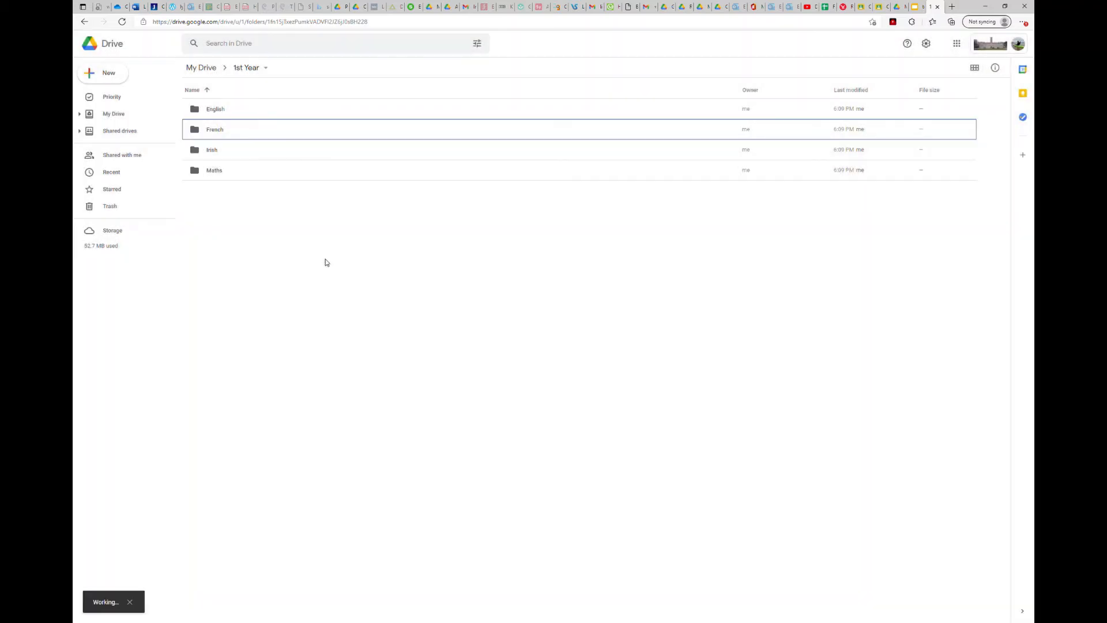
Step: Add a subfolder named "Technology" inside the 1st Year folder and reverse the name sort order of the list
right_click(319, 267)
left_click(354, 283)
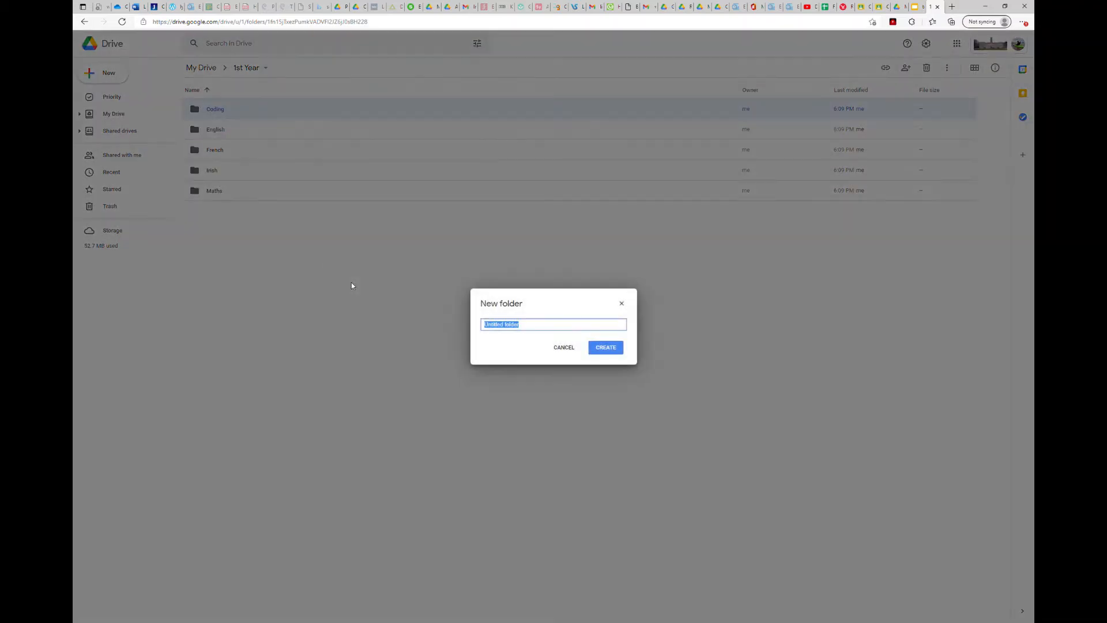
type("Technology")
key("Return")
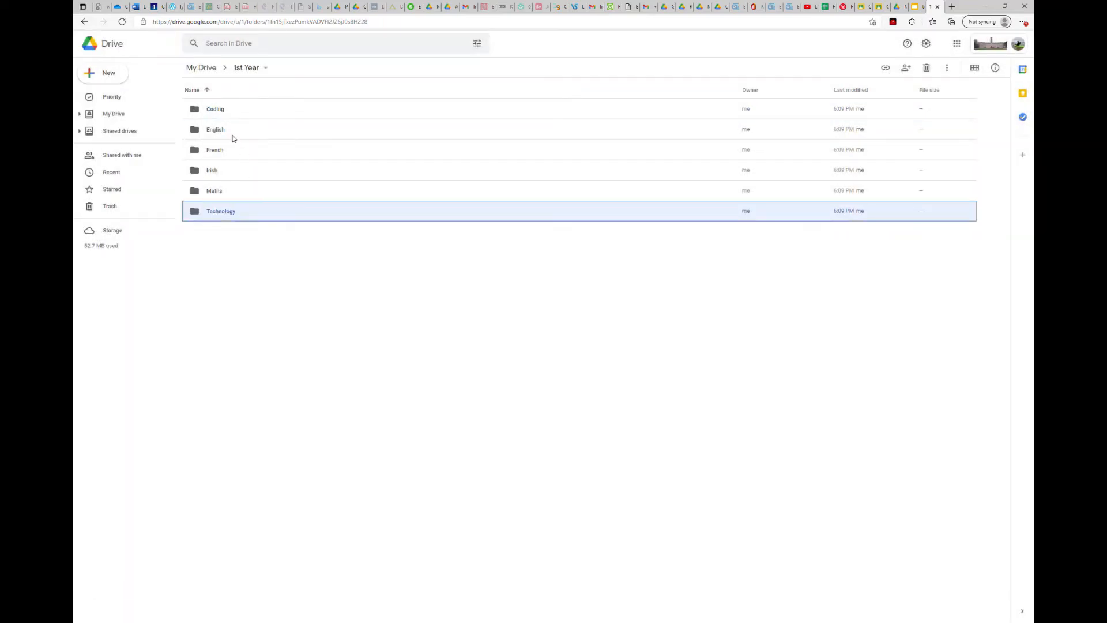
left_click(206, 89)
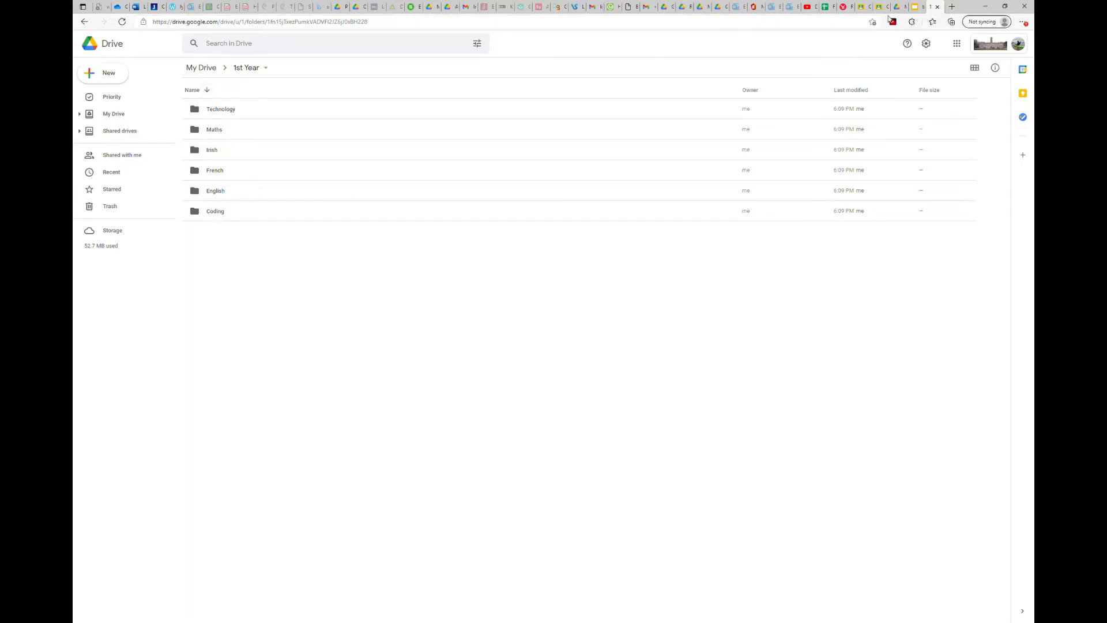
Step: Close the open "test slide file name" presentation and create a new Google Docs document in the 1st Year folder
left_click(916, 8)
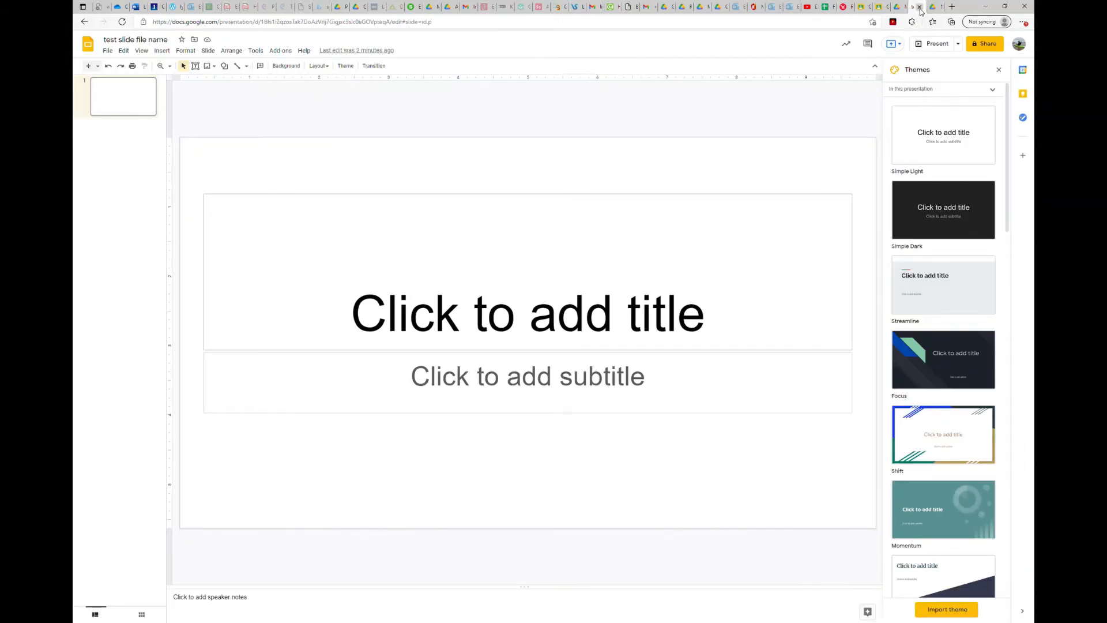
left_click(920, 9)
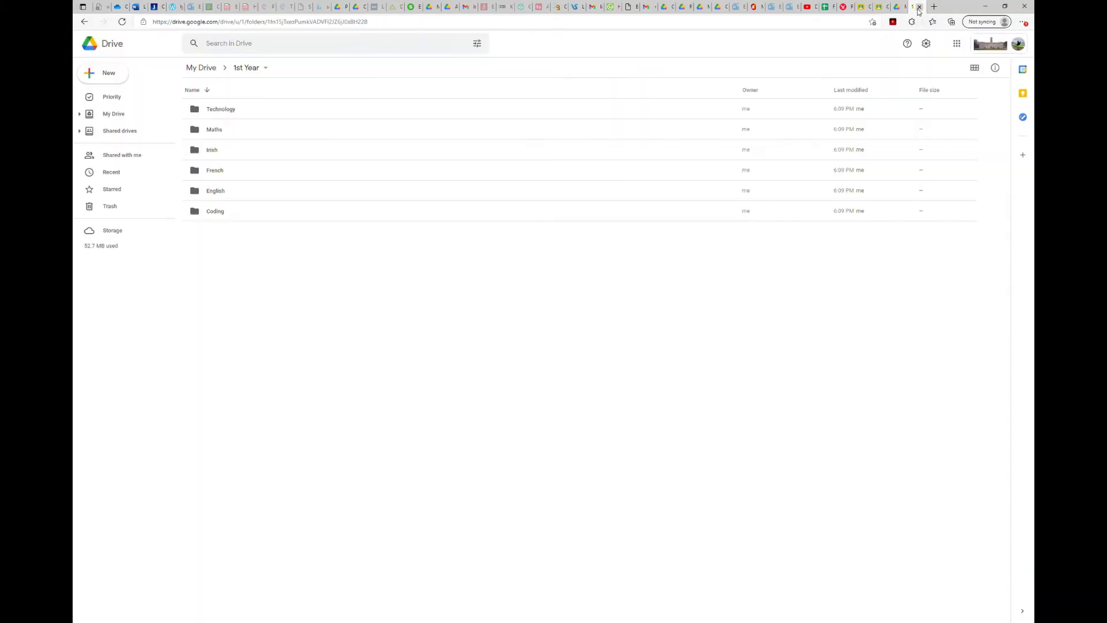
left_click(110, 75)
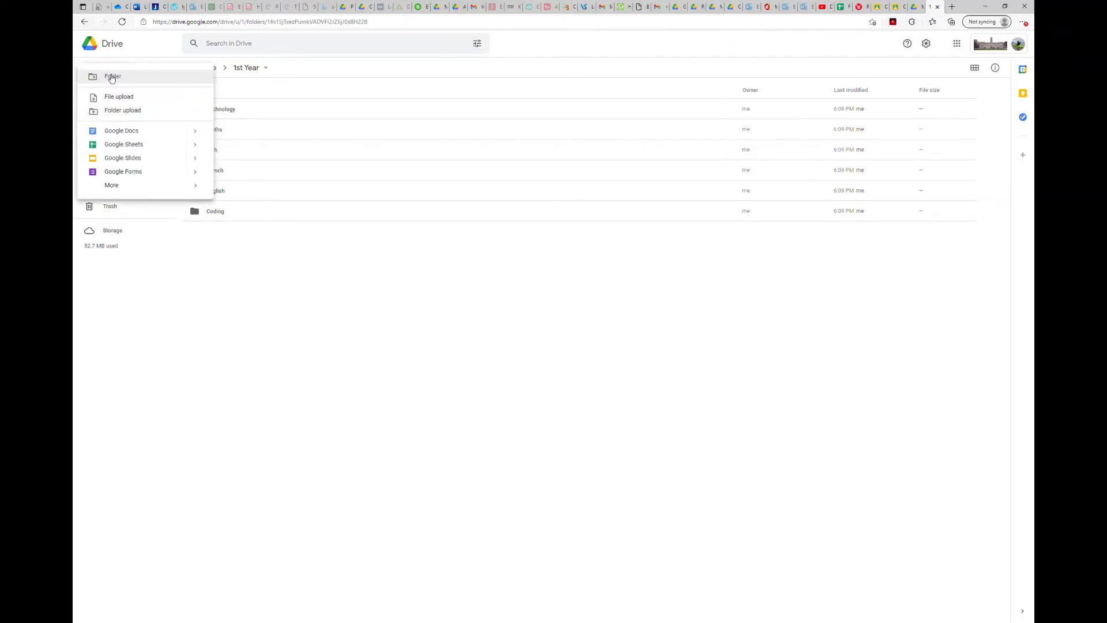
left_click(146, 134)
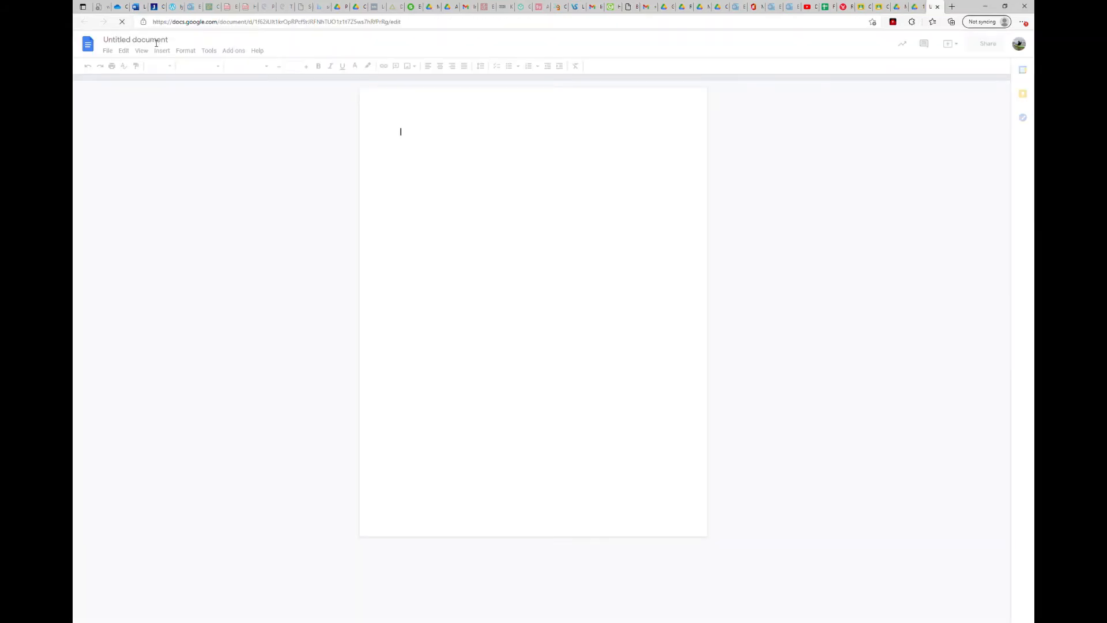
Step: Rename the untitled document as "English Homework 26-sept-21"
left_click(156, 43)
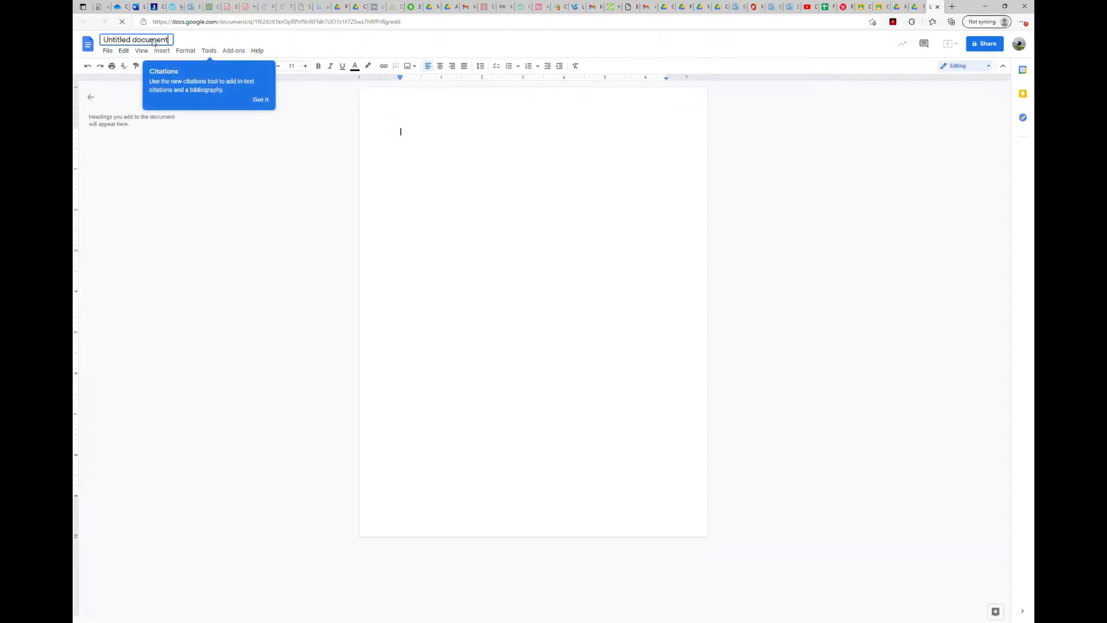
key("ctrl+a")
type("Engl")
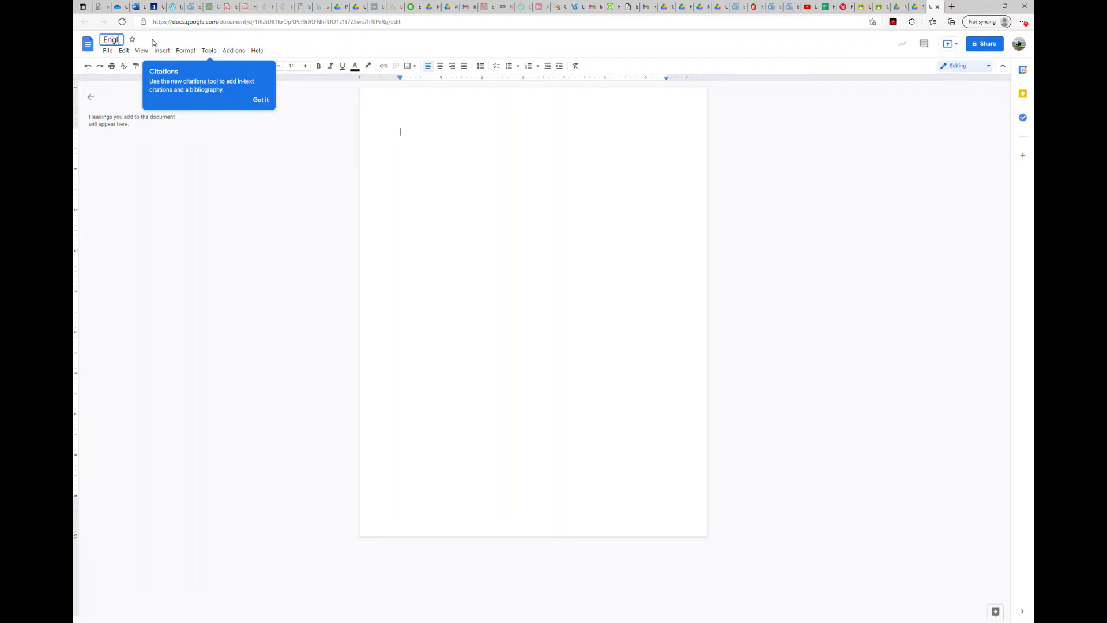
type("ish Homework 26")
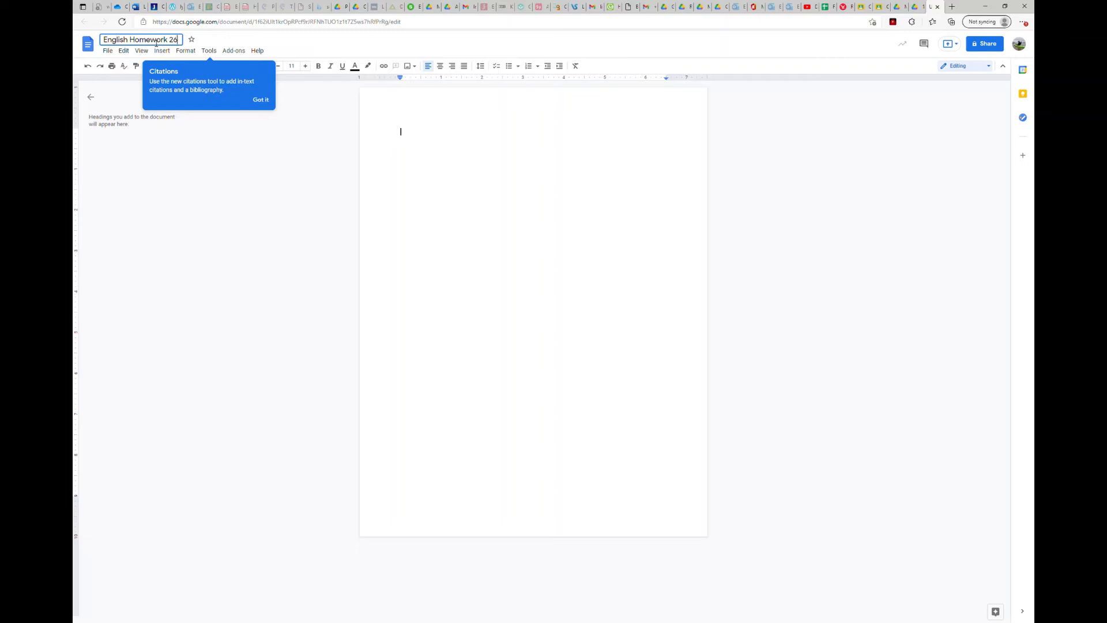
type("-sept-21")
left_click(282, 158)
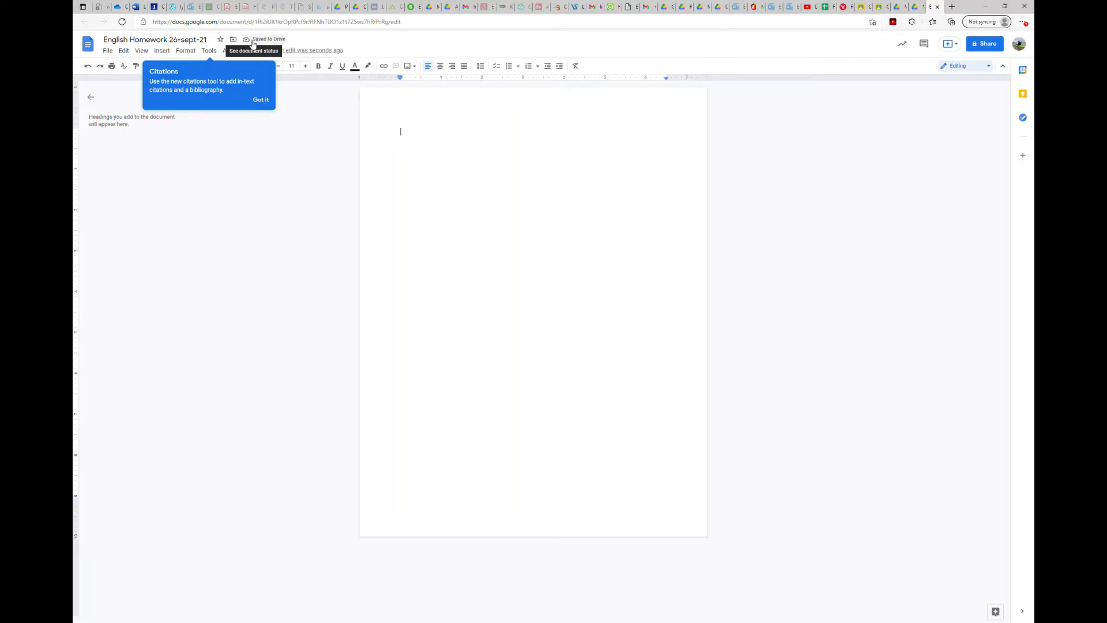
Step: Move the homework document into the English subfolder of 1st Year, dismissing the citations tip, and open that folder in Google Drive
left_click(233, 39)
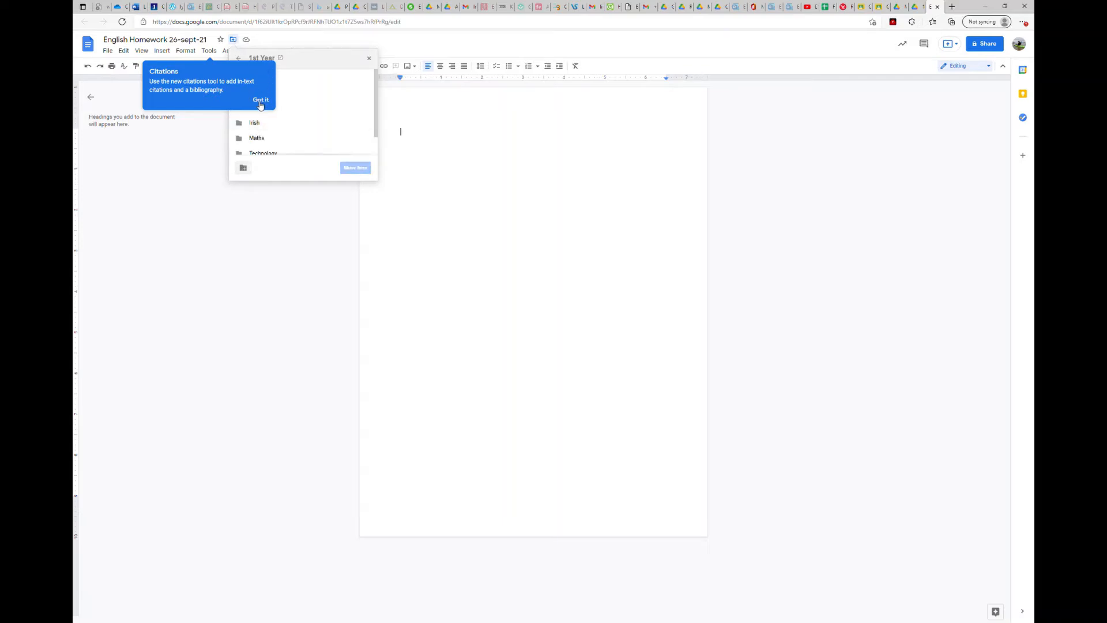
left_click(261, 104)
left_click(233, 40)
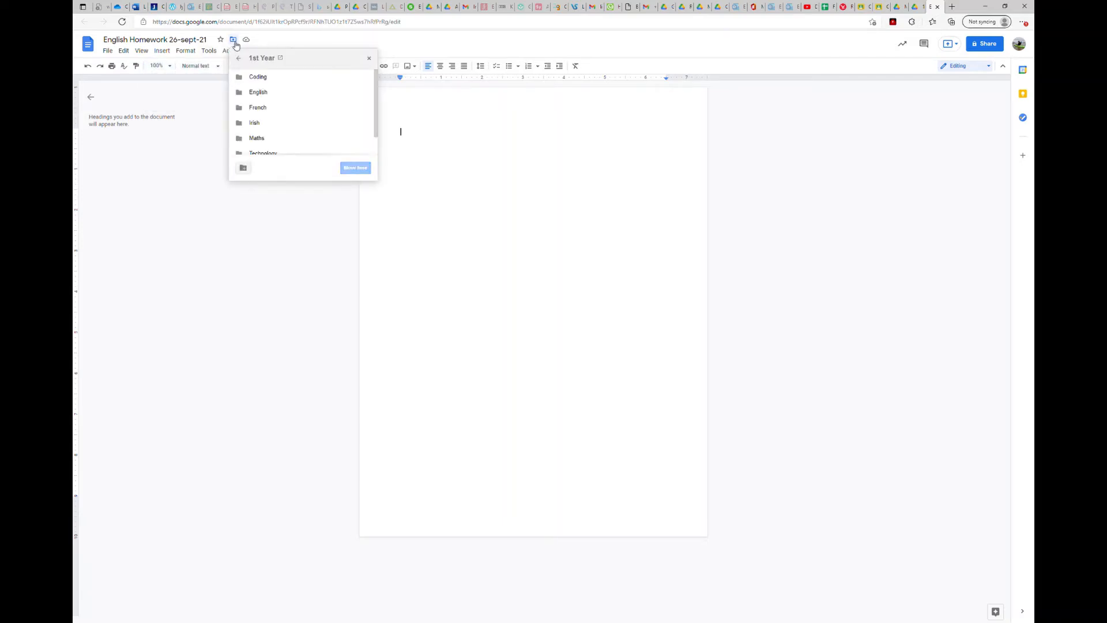
left_click(261, 96)
left_click(353, 169)
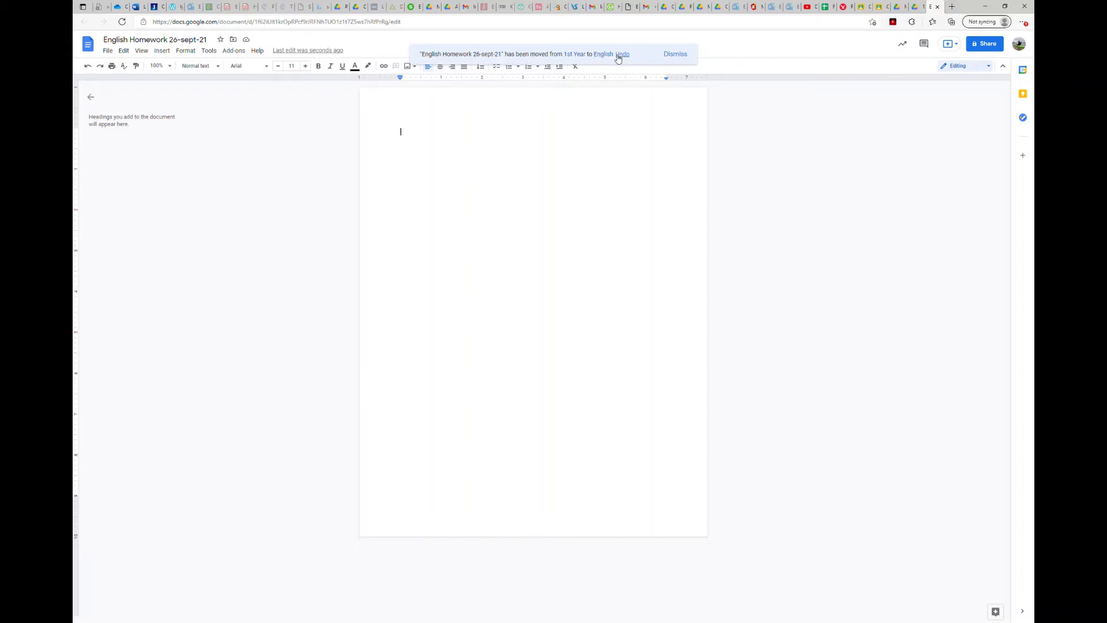
left_click(915, 7)
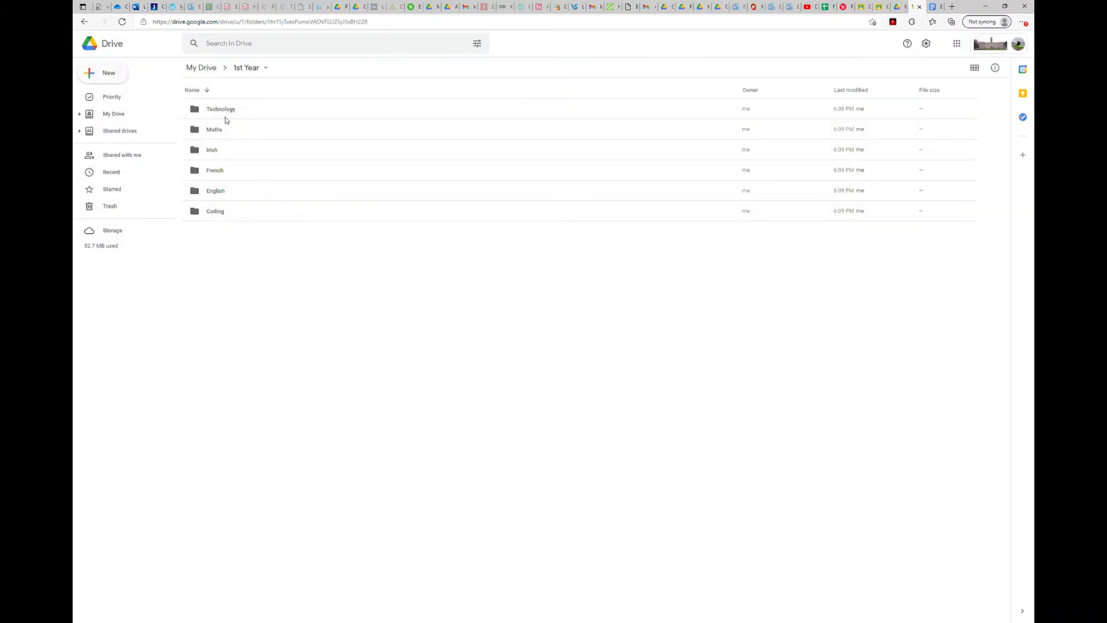
double_click(215, 192)
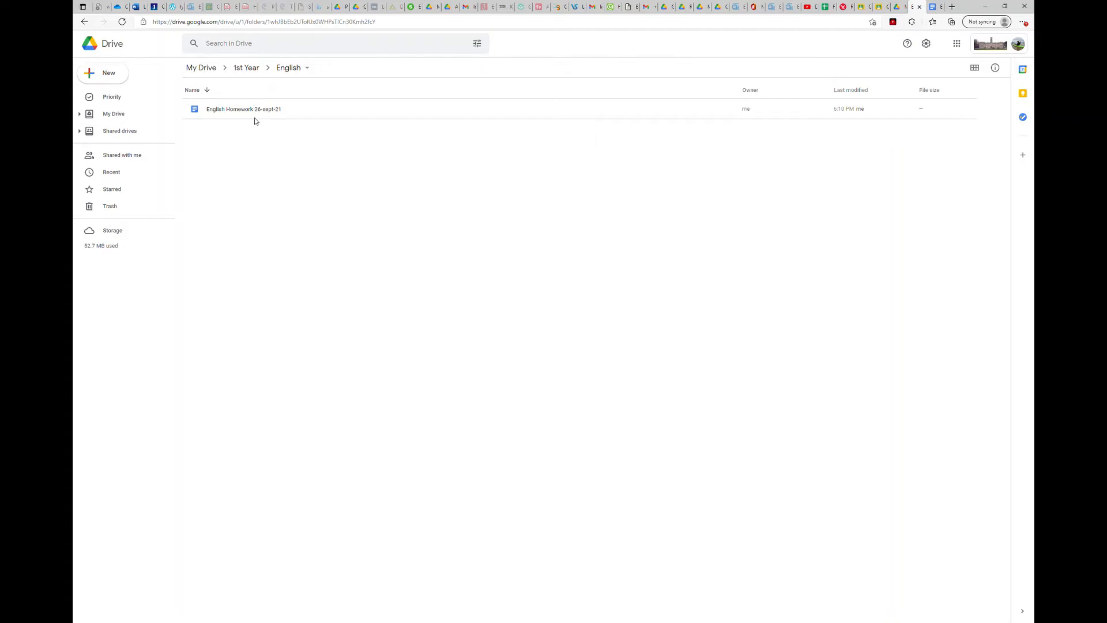
Step: Return to My Drive and create a folder named "2nd Year" there
left_click(218, 69)
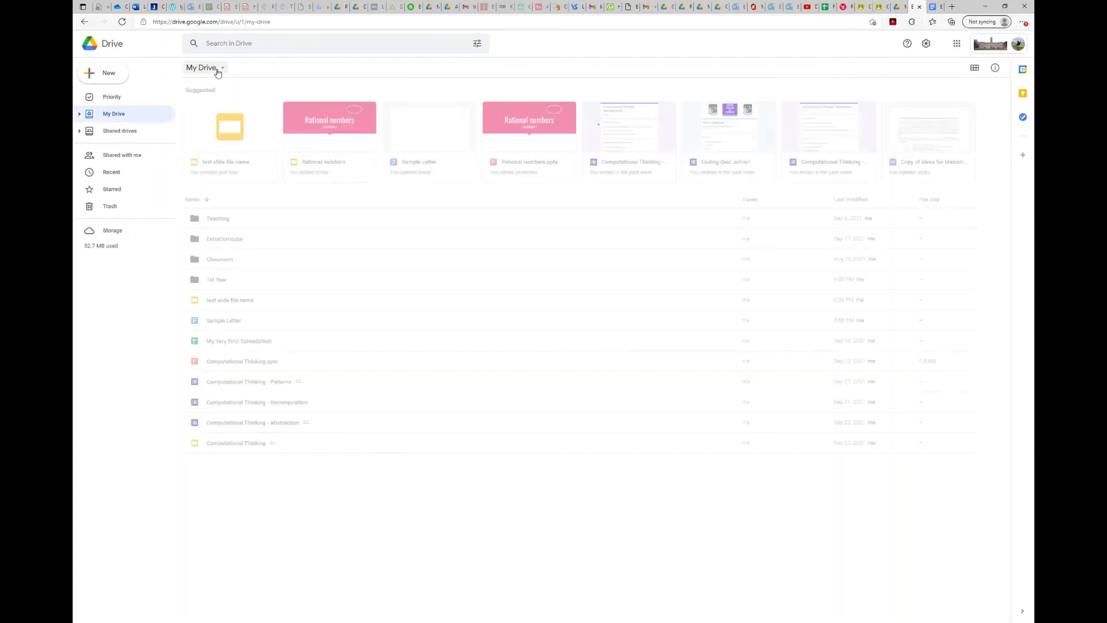
right_click(367, 543)
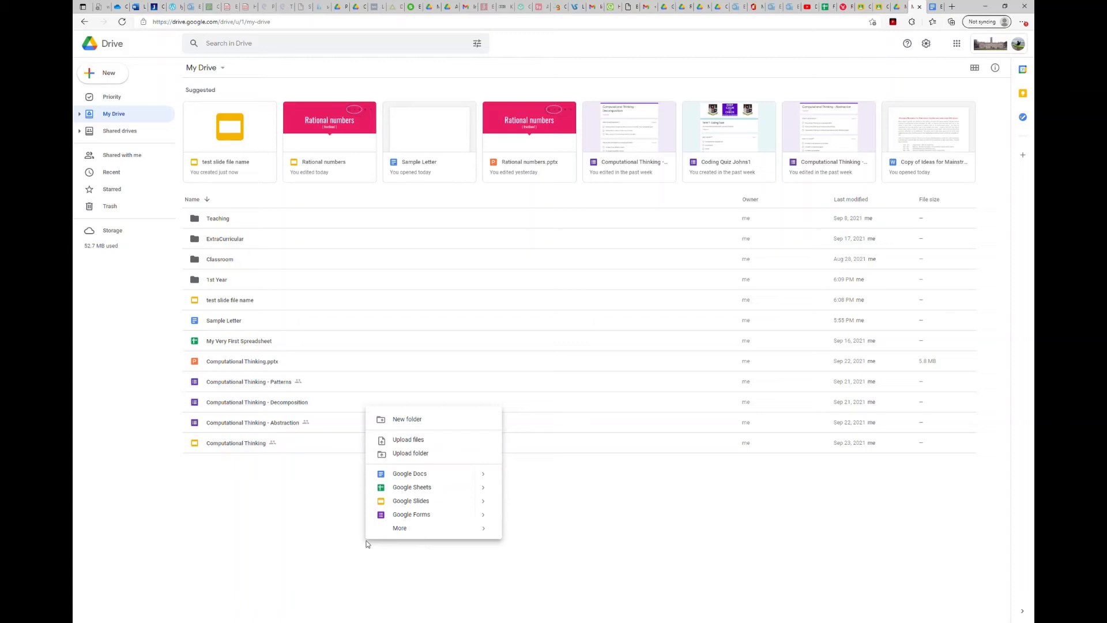
left_click(410, 418)
type("2nd Year")
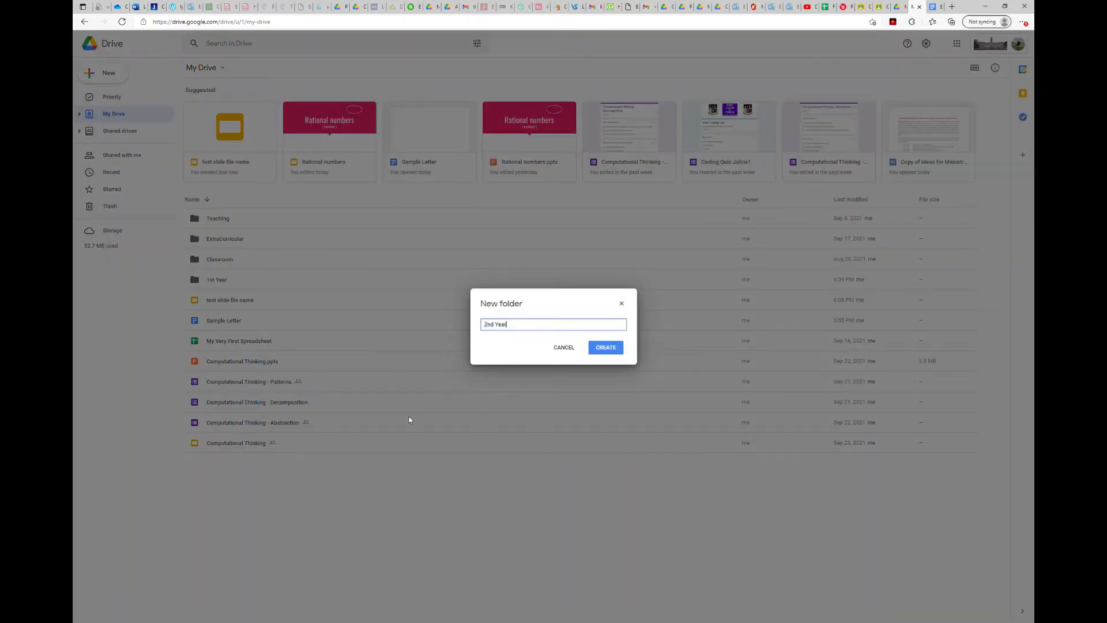
key("Return")
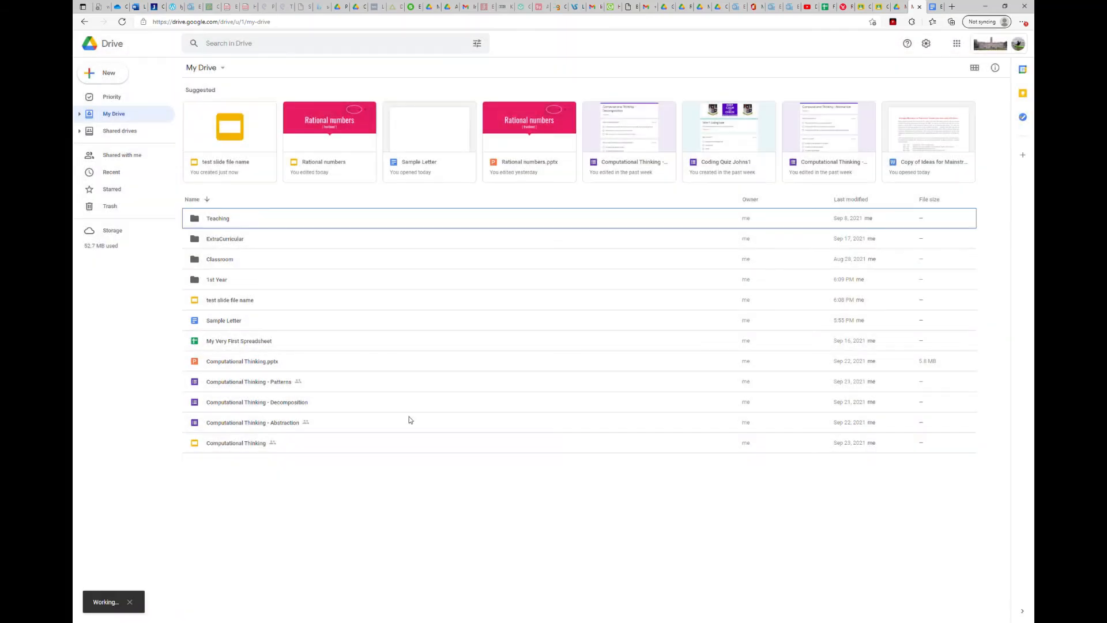
Step: Open the 2nd Year folder and create a subfolder named "English" in it
double_click(219, 279)
right_click(245, 214)
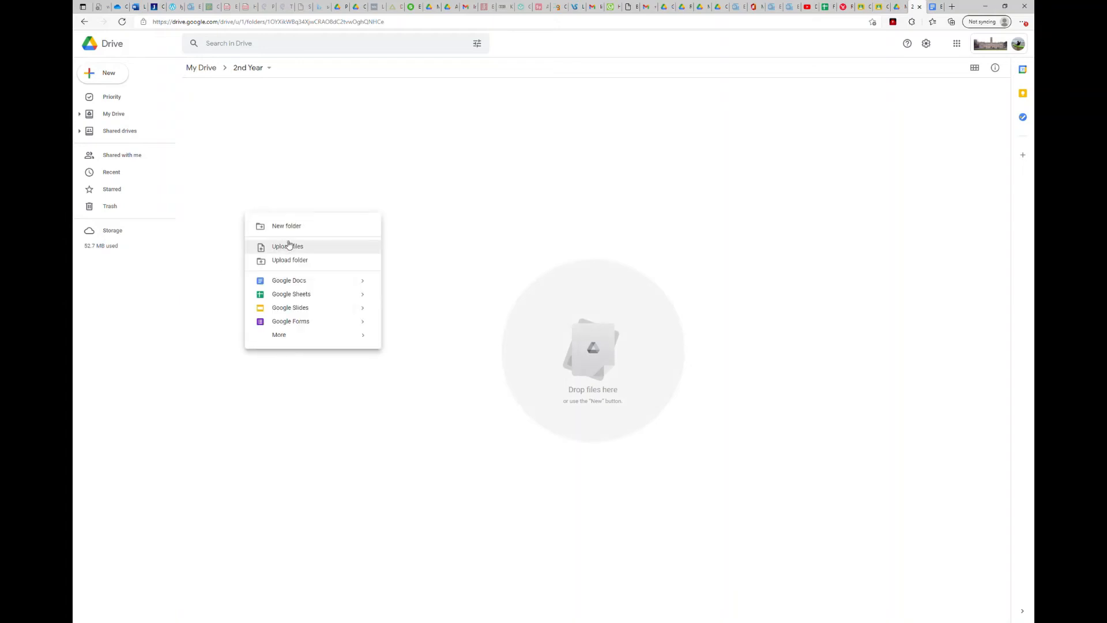
left_click(287, 226)
type("Engl")
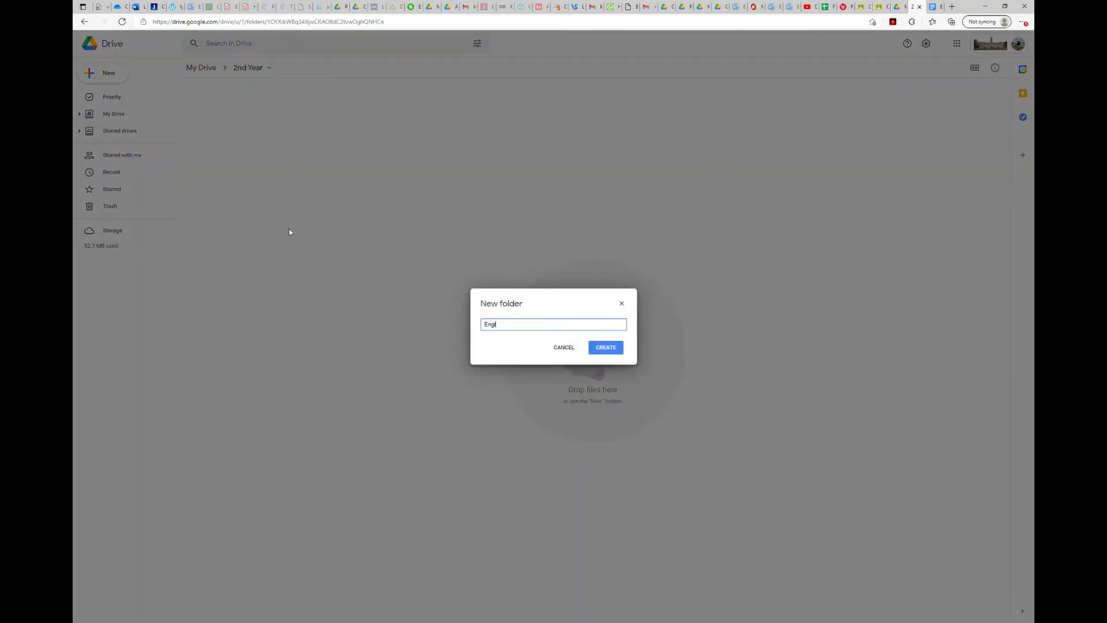
type("ish")
key("Return")
Step: Add two more subfolders named "Irish" and "Maths" inside the 2nd Year folder
right_click(264, 217)
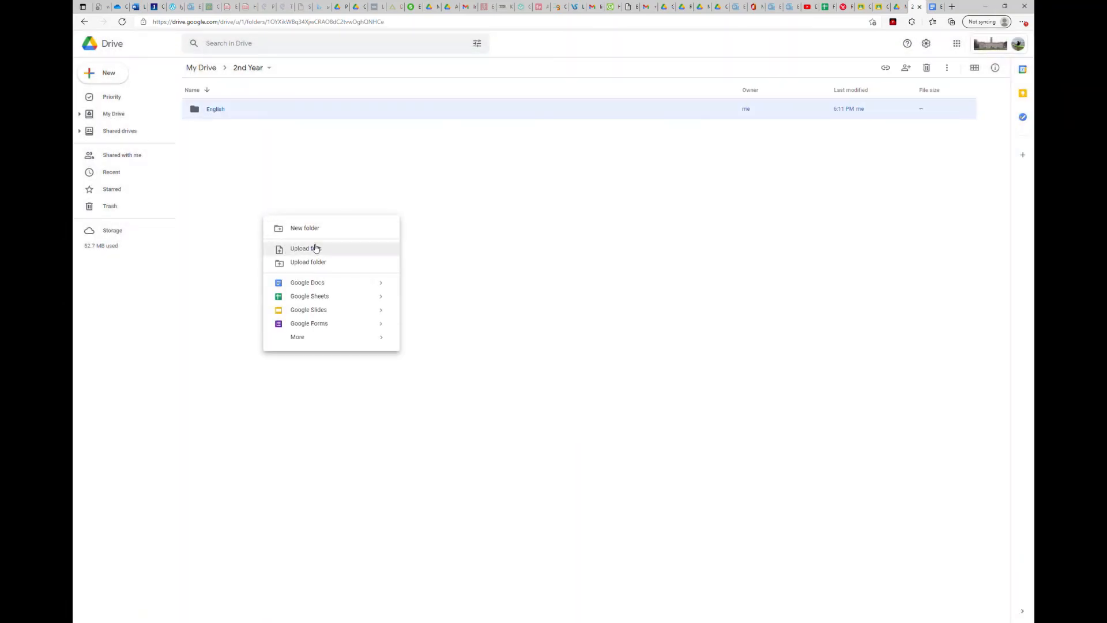
left_click(314, 231)
type("Irish")
key("Return")
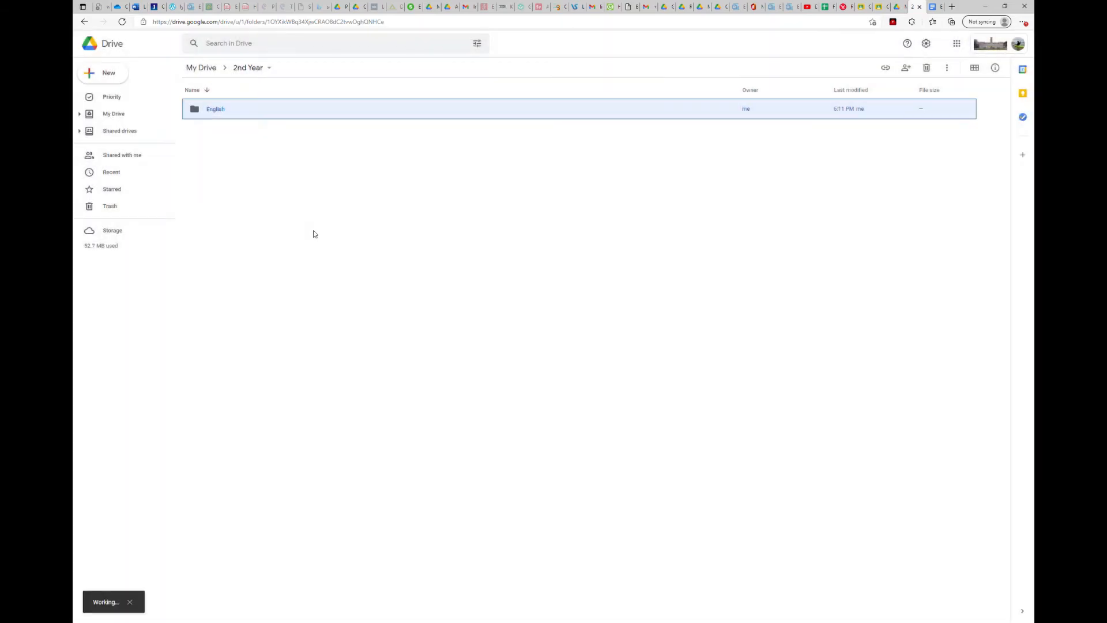
right_click(323, 241)
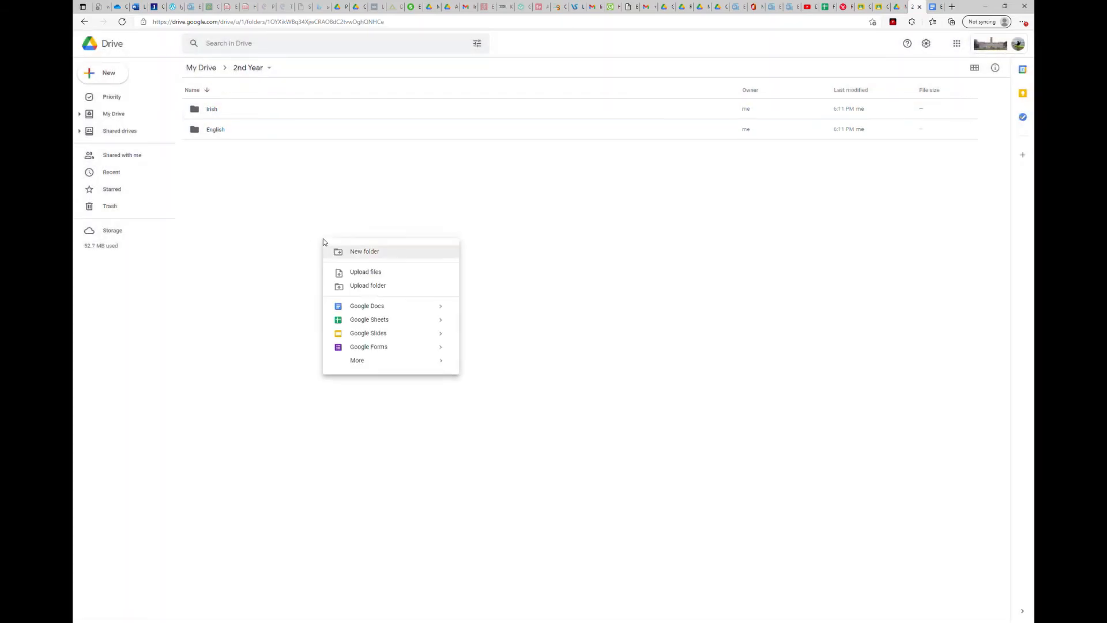
left_click(363, 256)
type("Maths")
key("Return")
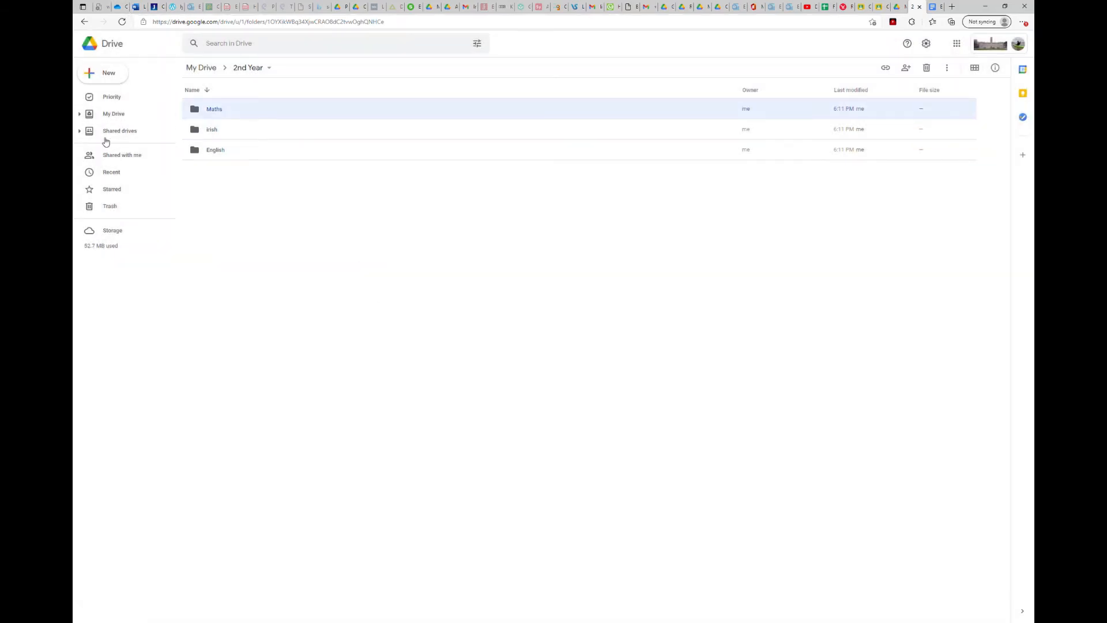
Step: Expand My Drive in the folder tree and examine the subfolders of 1st Year and 2nd Year, collapsing both again
left_click(79, 113)
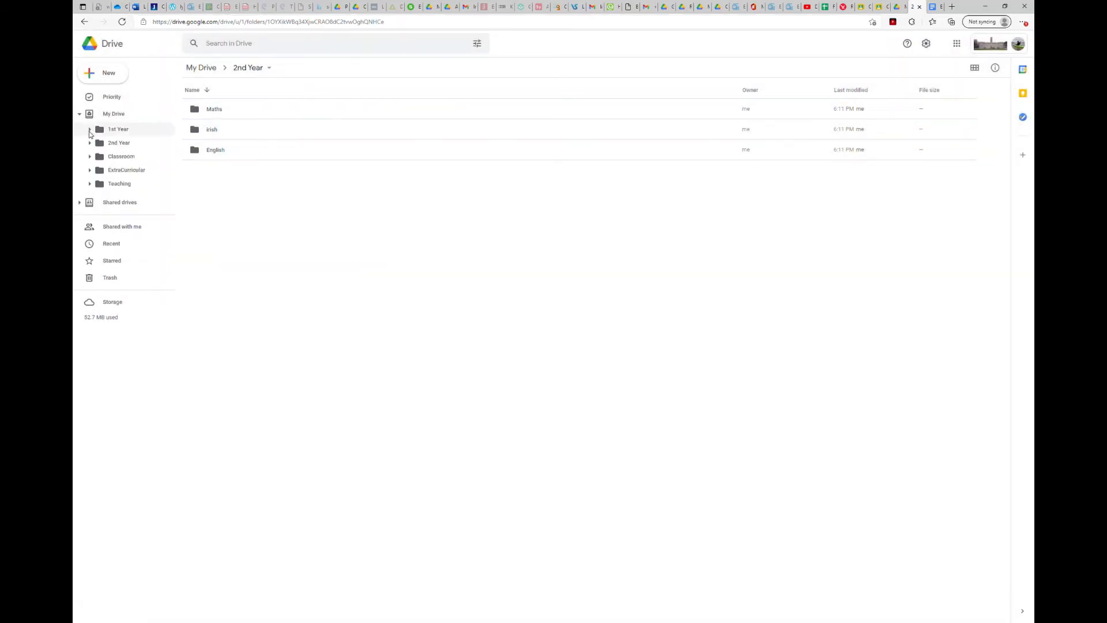
left_click(90, 131)
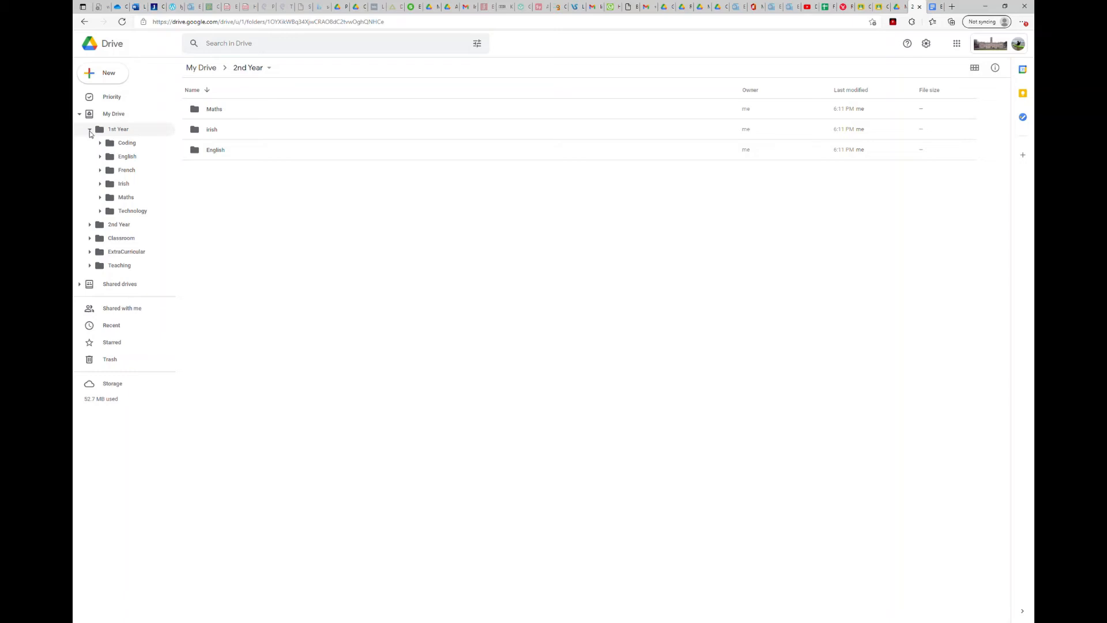
left_click(89, 225)
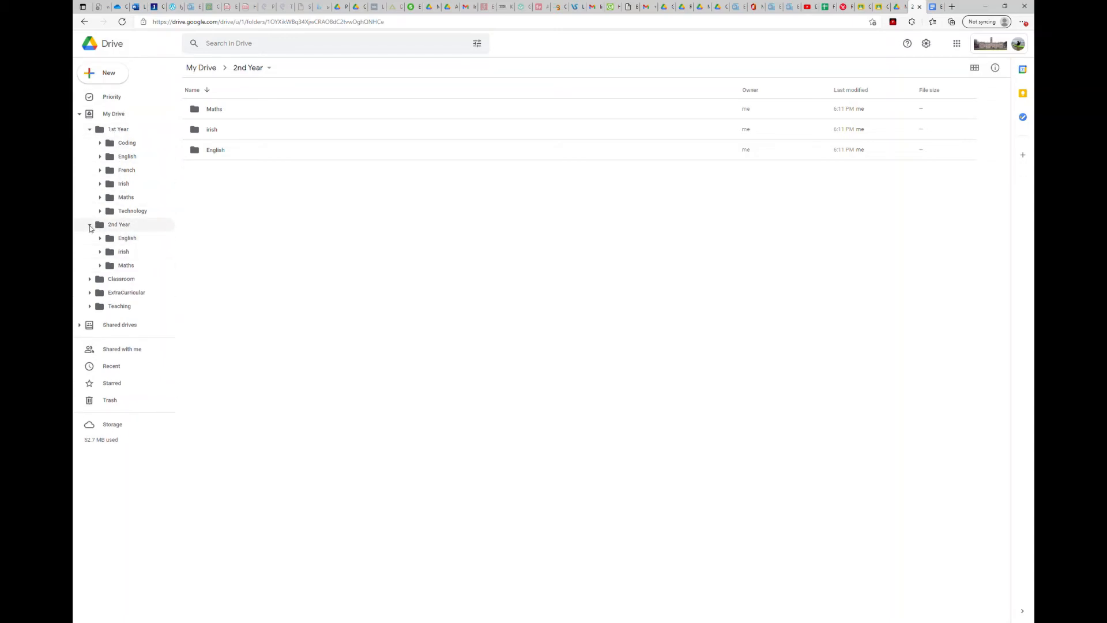
left_click(90, 225)
left_click(89, 129)
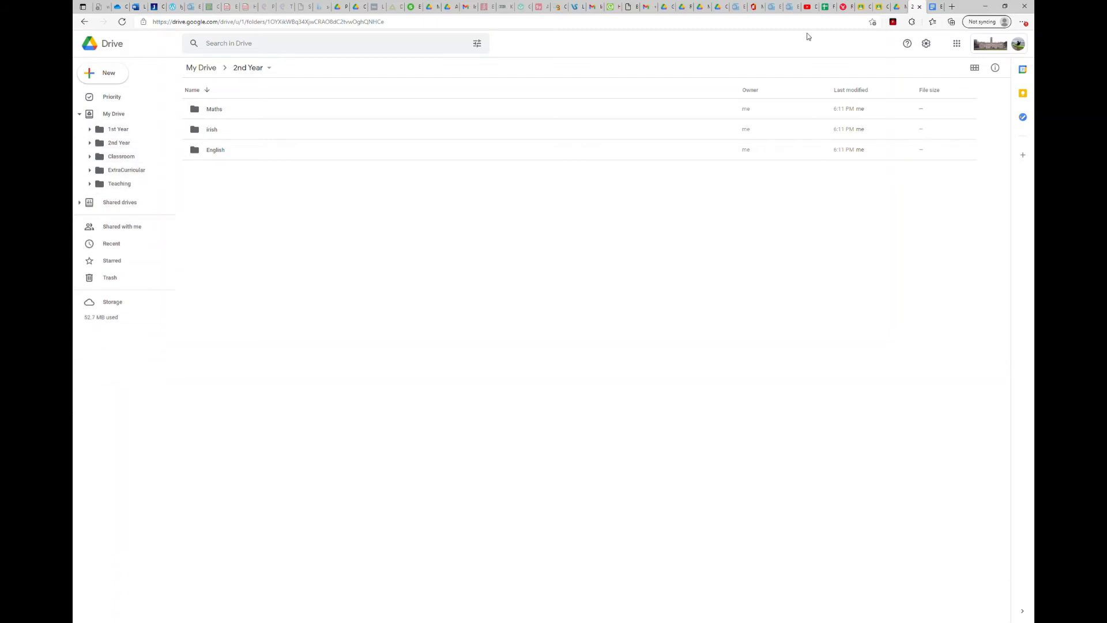
Step: Close the English homework document and create a new Google Sheets spreadsheet in the Irish subfolder of 2nd Year
left_click(933, 8)
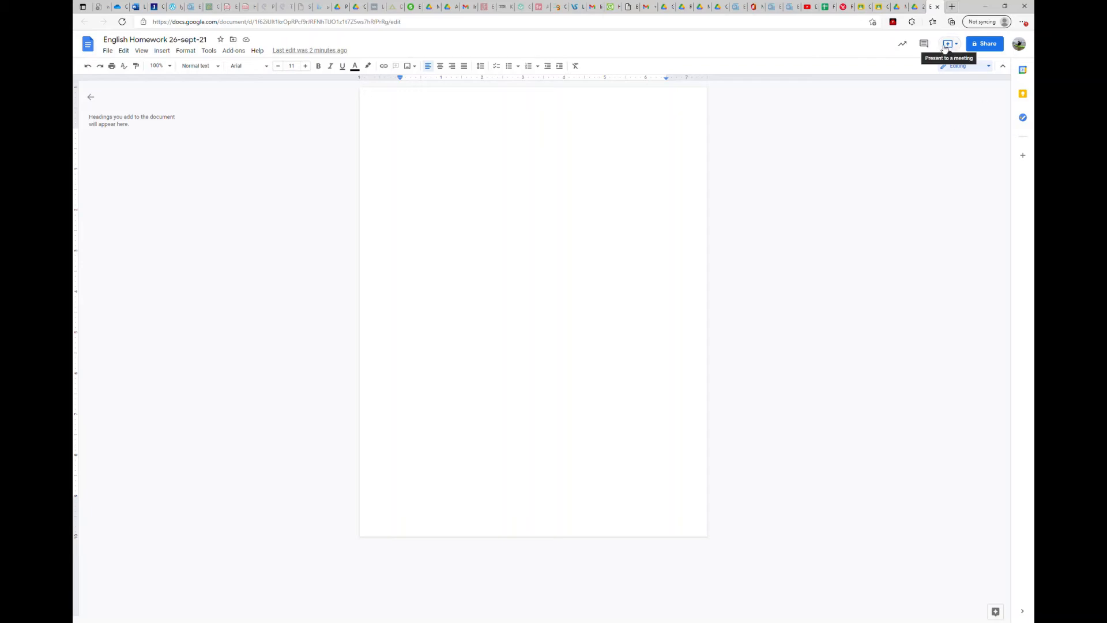
left_click(937, 7)
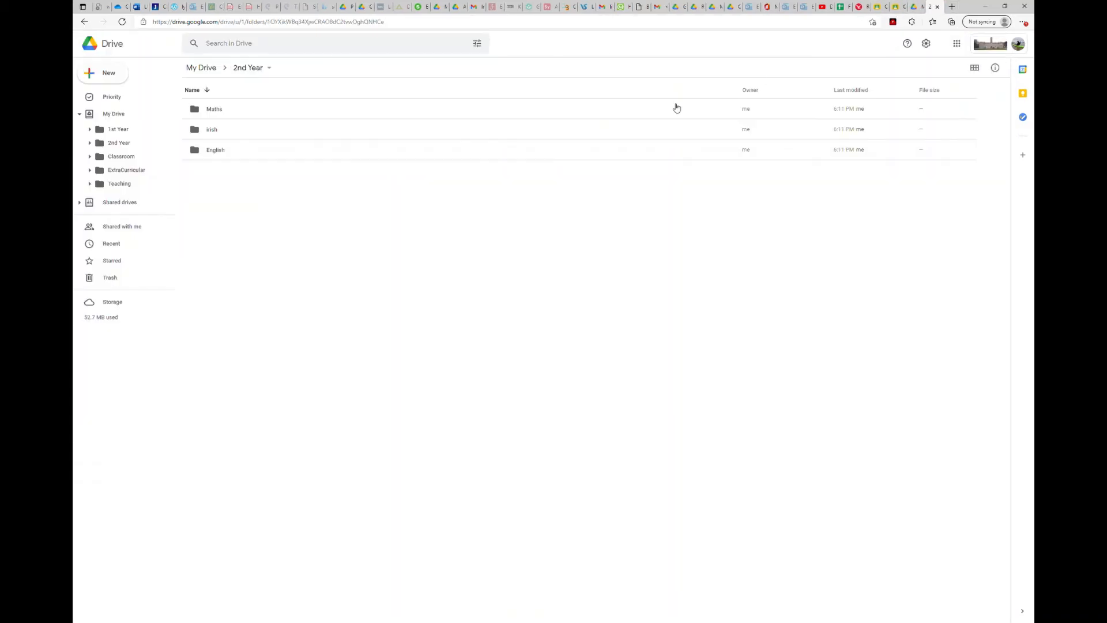
left_click(211, 131)
double_click(211, 131)
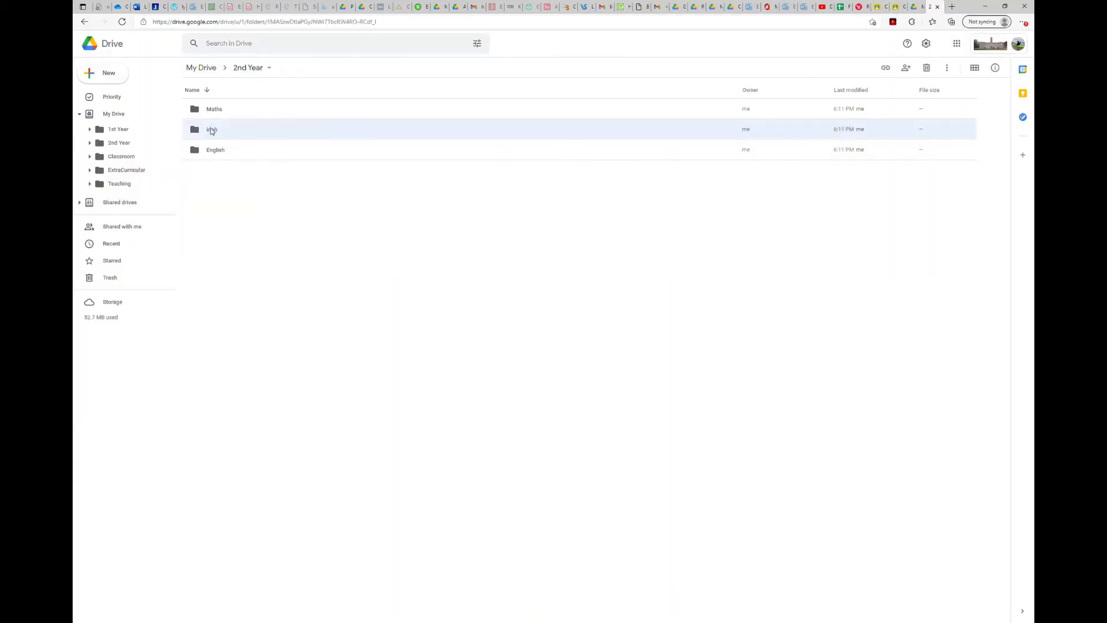
right_click(288, 183)
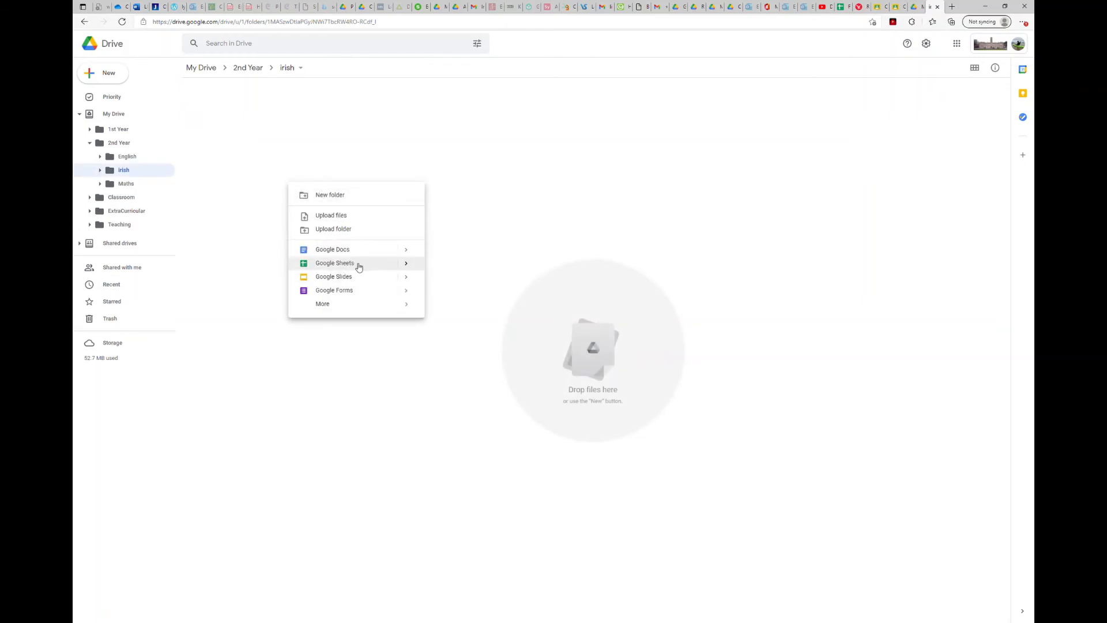
left_click(335, 263)
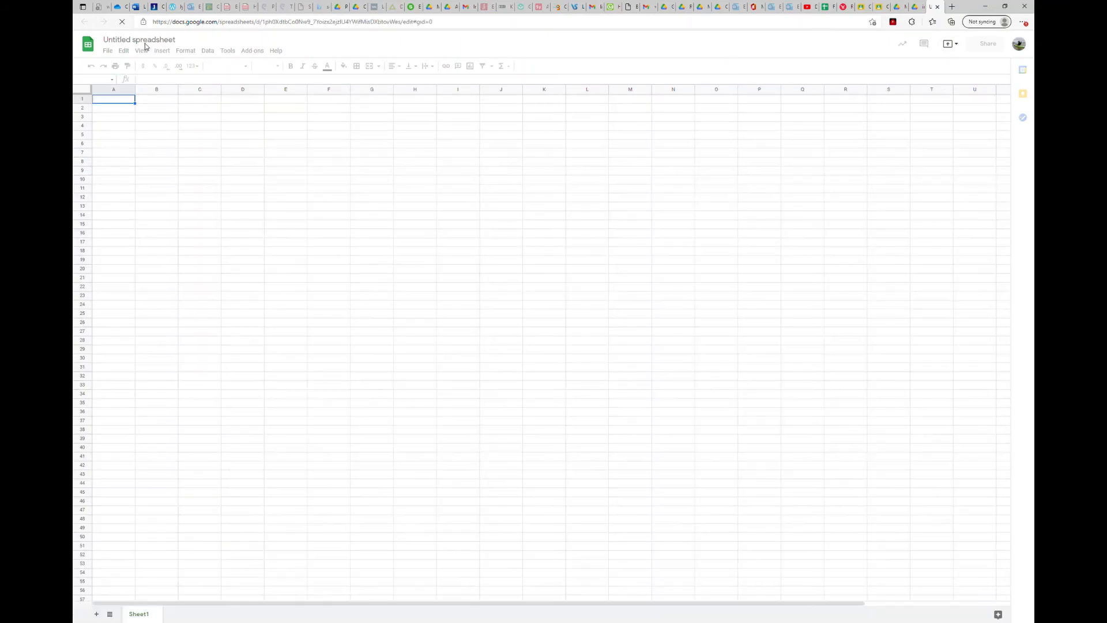
Step: Enter the heading "Column 1" in cell B2 and "Column 2" in cell C2 of the new spreadsheet
left_click(156, 109)
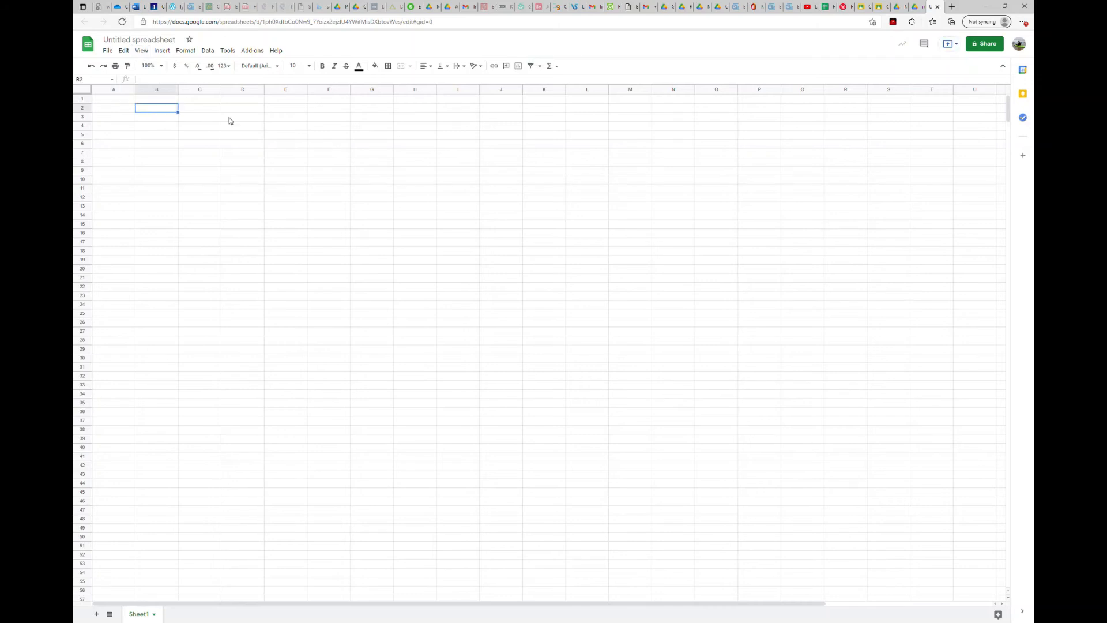
type("Colume 1")
key("BackSpace")
type("n 1")
key("Tab")
type("Column 2")
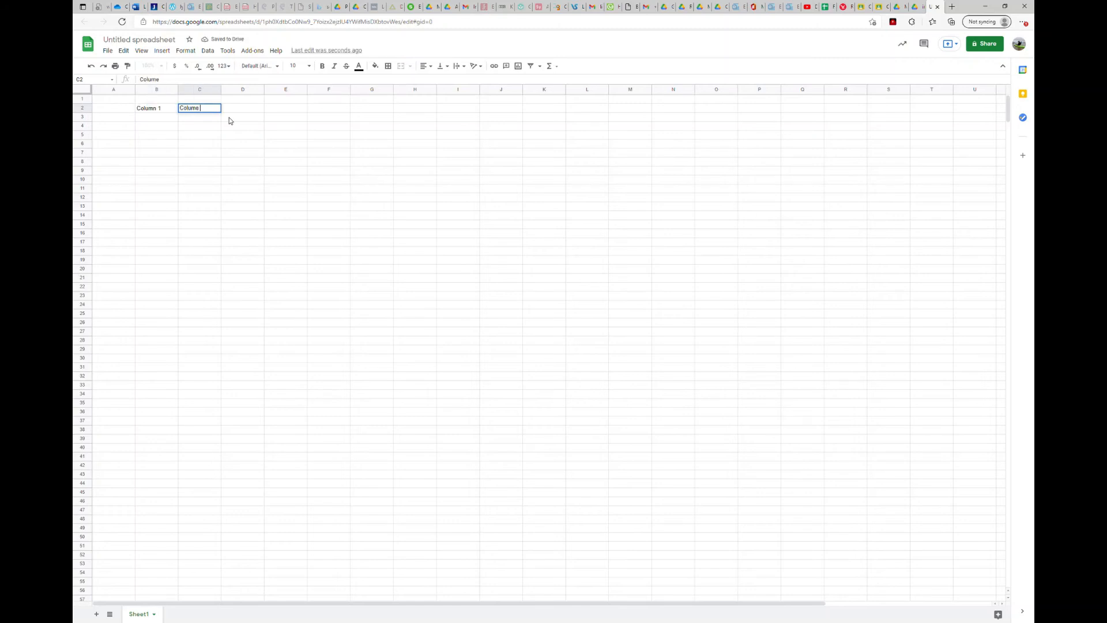
key("Return")
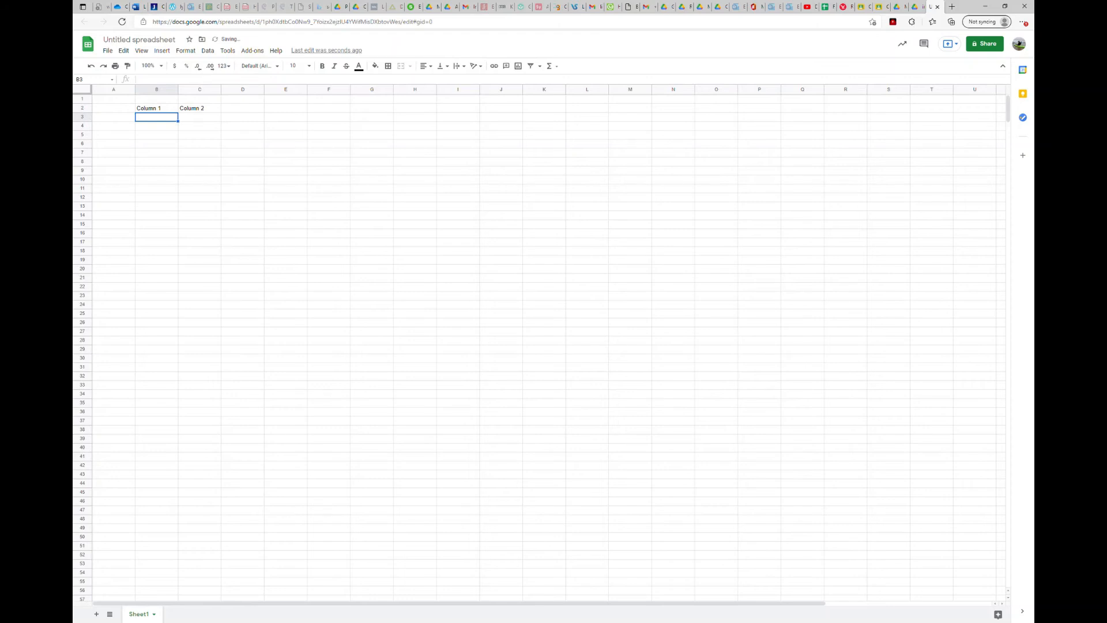
Step: Check the untitled spreadsheet's entry in the Irish folder on Drive and rename the spreadsheet as "Homework 26-sept-21"
left_click(917, 7)
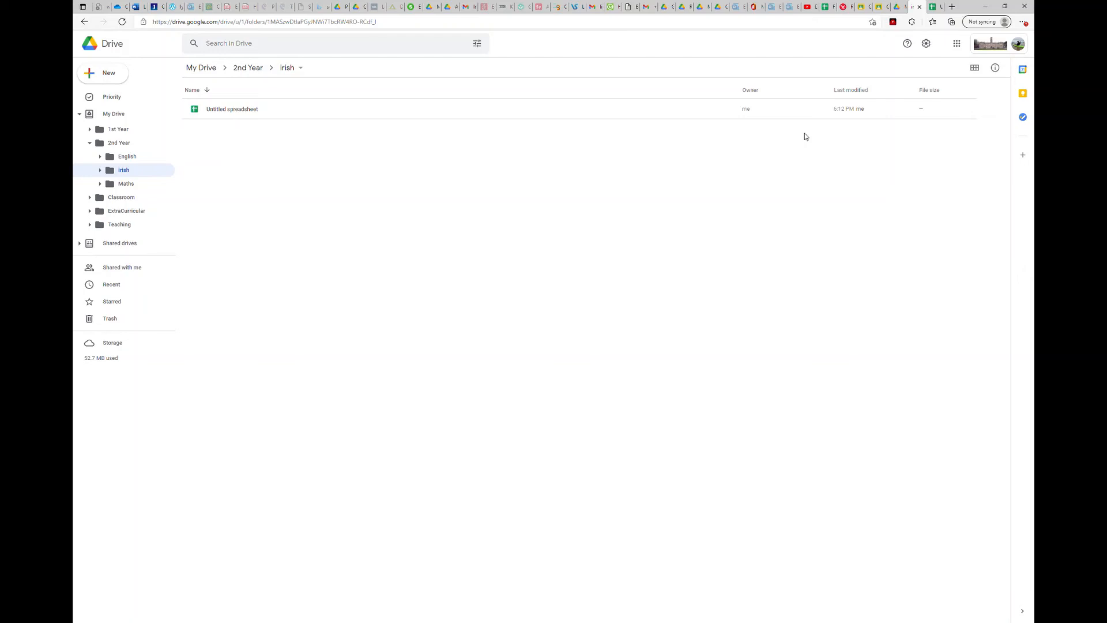
left_click(934, 8)
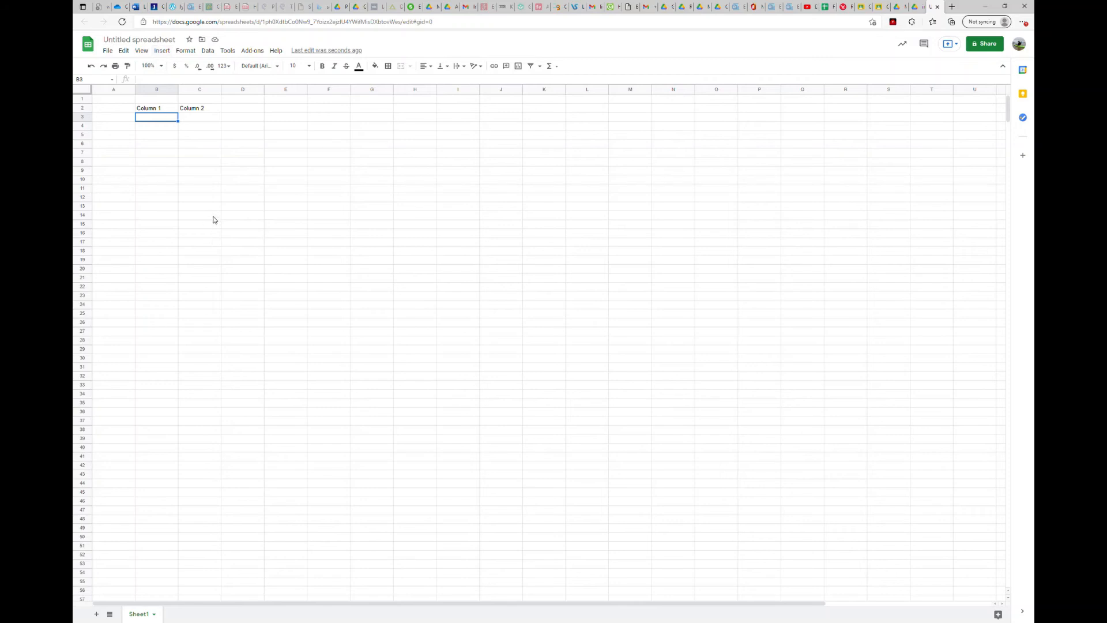
left_click(157, 39)
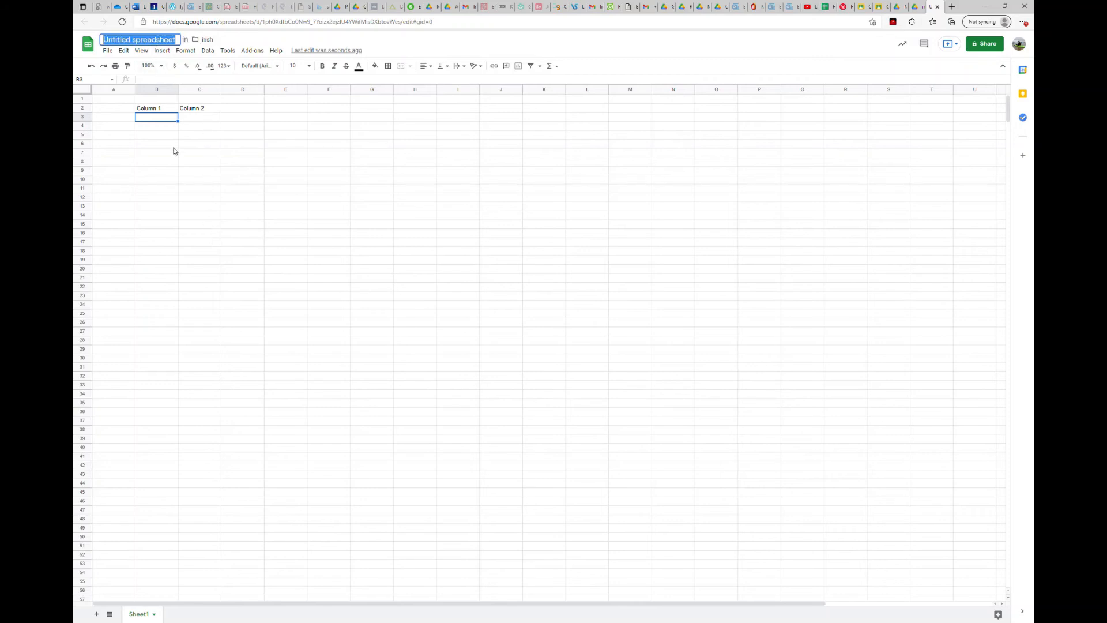
type("hOMEWO")
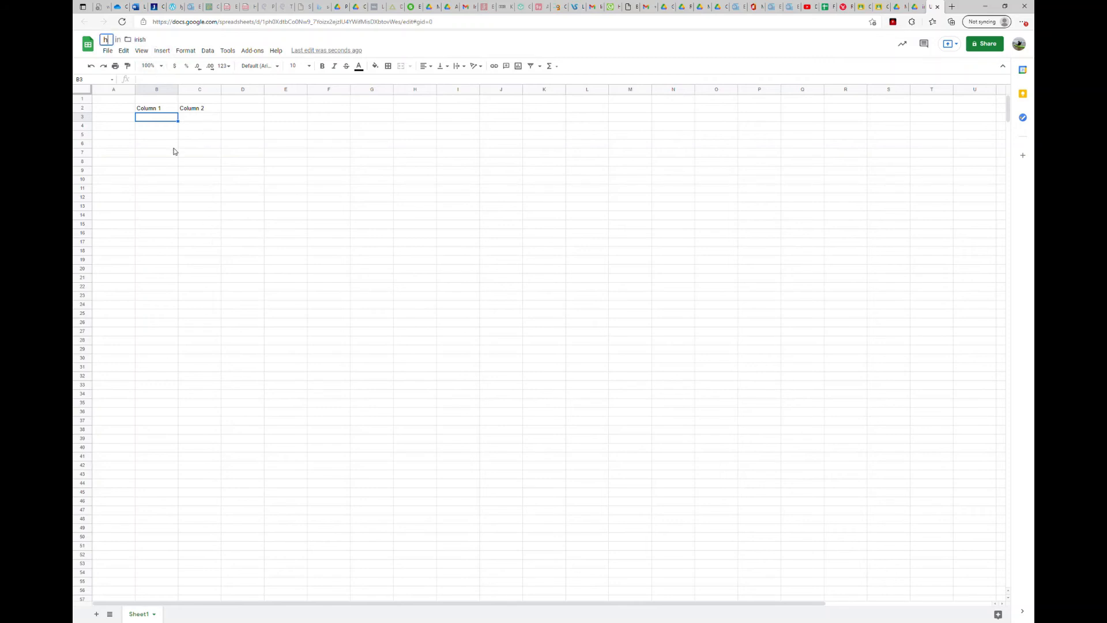
key("BackSpace")
key("BackSpace")
key("BackSpace")
key("BackSpace")
key("BackSpace")
key("BackSpace")
type("Homw")
key("BackSpace")
type("ework 26-sept-21")
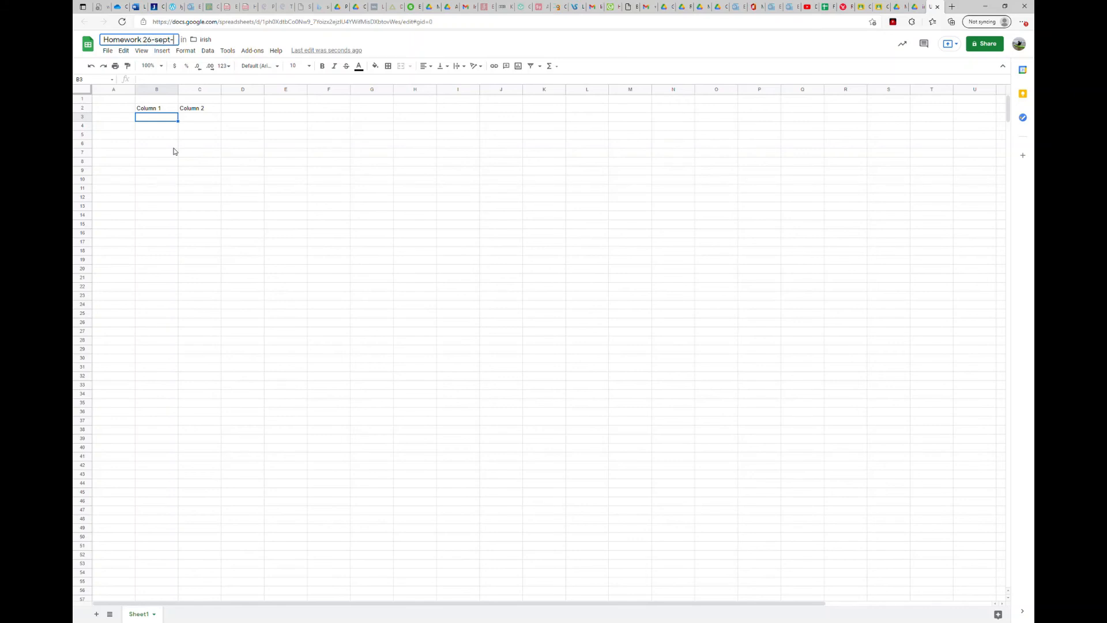
key("Return")
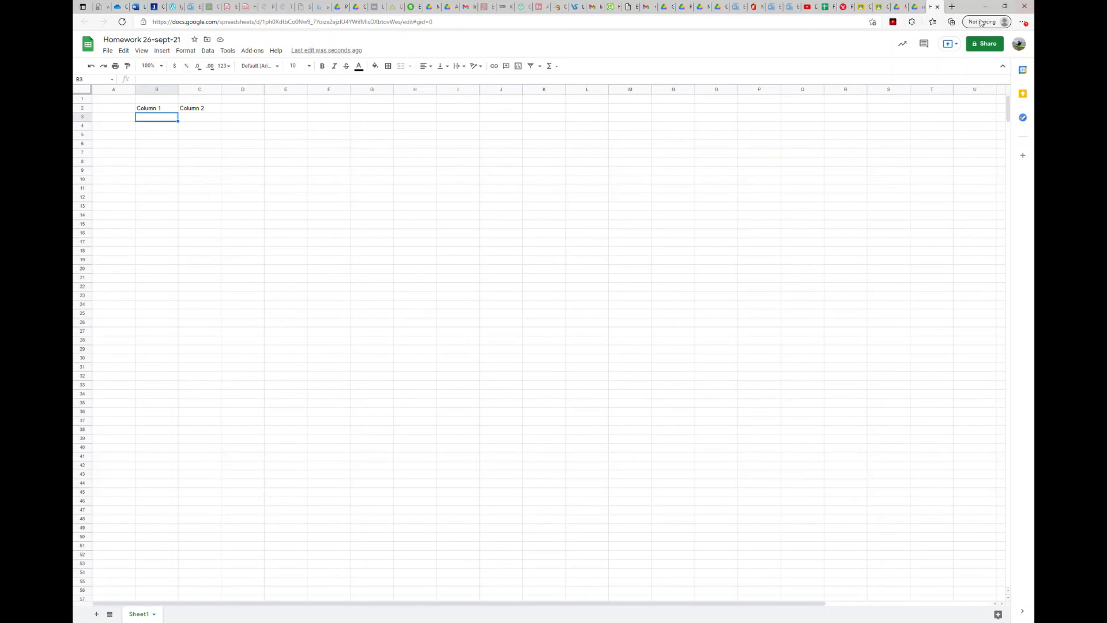
Step: Return to the Irish folder on Drive and download the "Homework 26-sept-21" spreadsheet
left_click(916, 6)
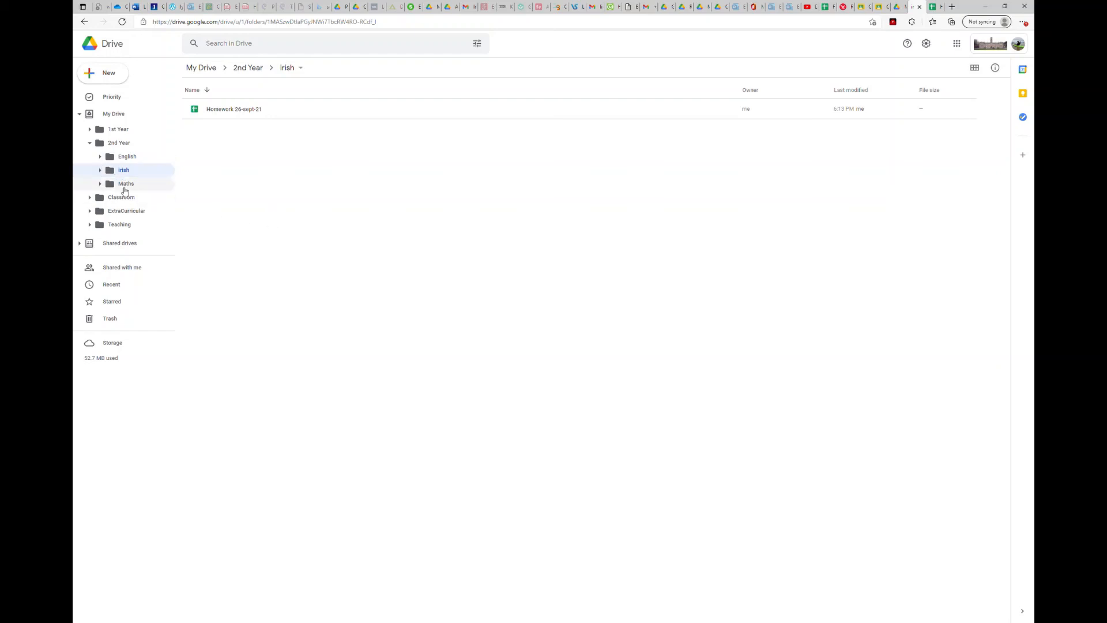
left_click(226, 109)
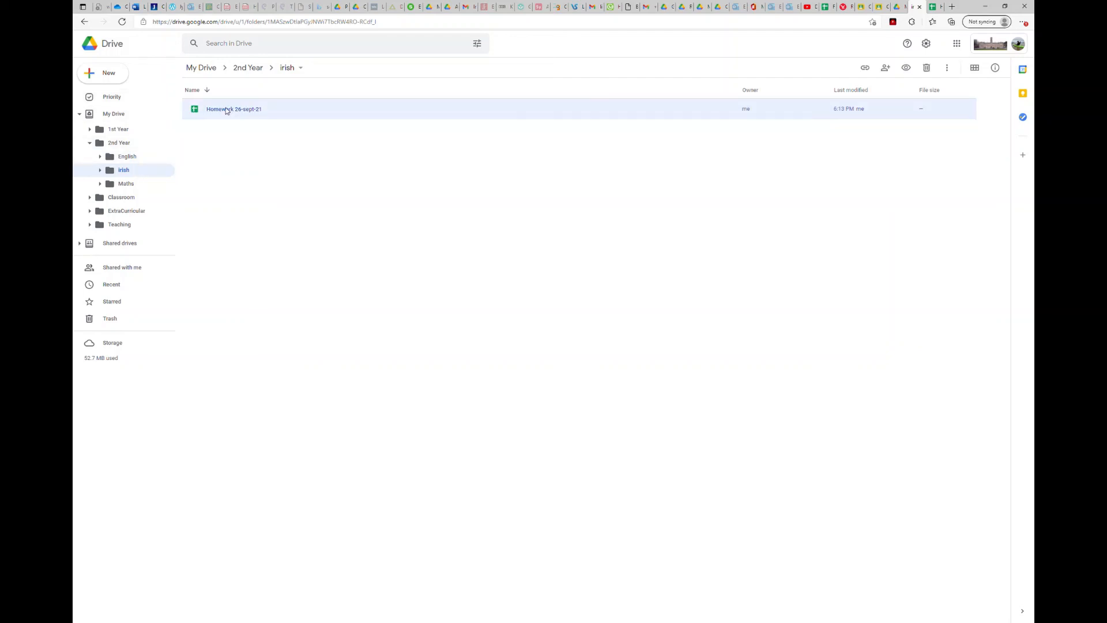
right_click(226, 108)
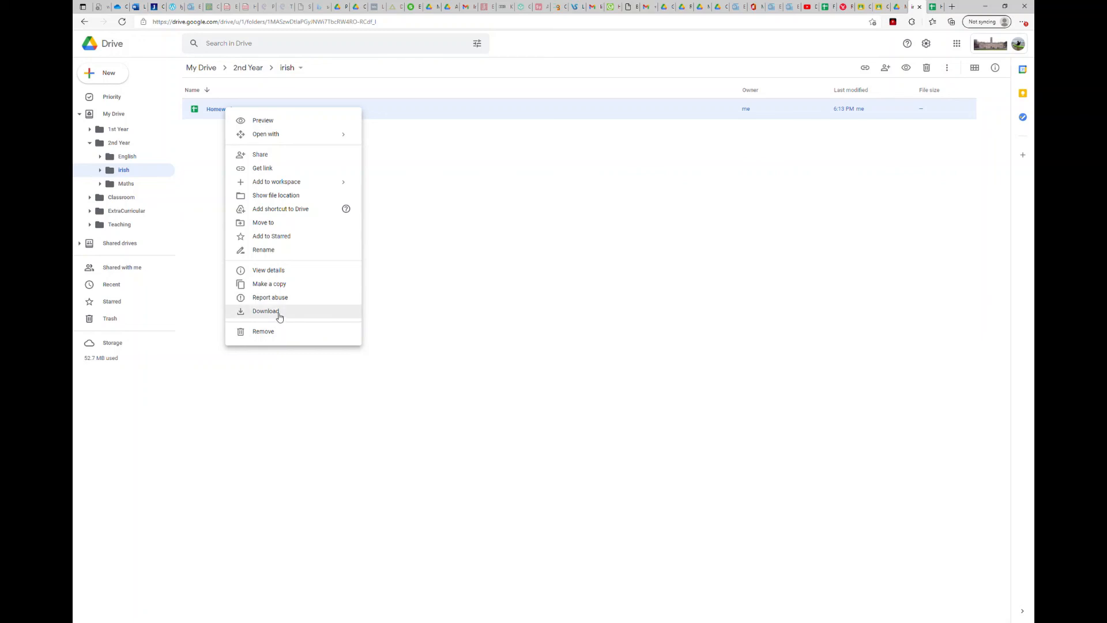
left_click(279, 314)
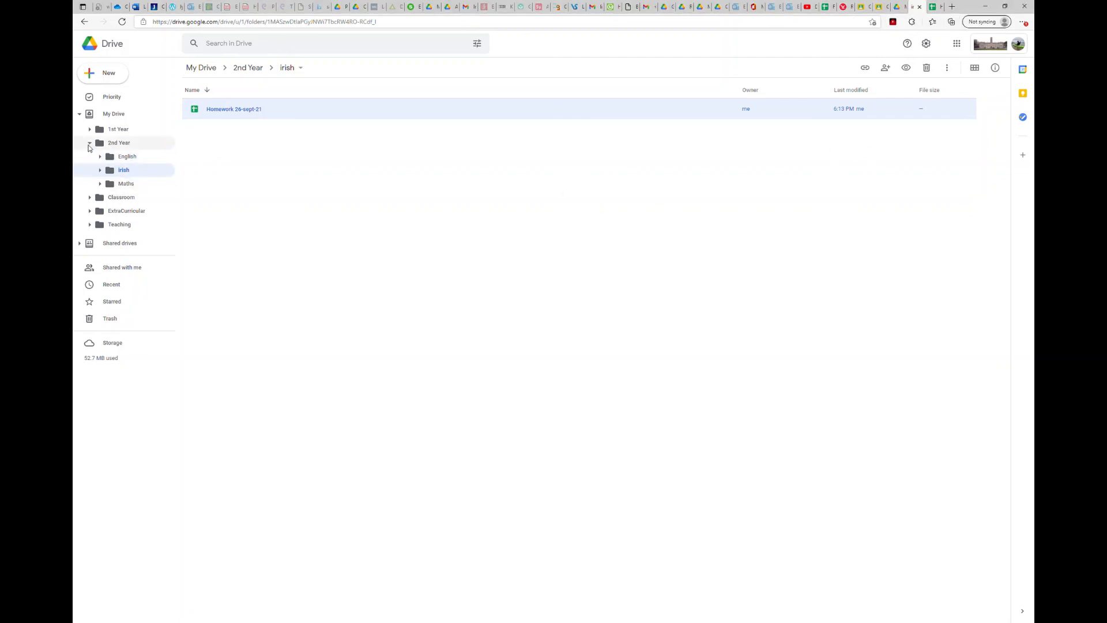
Step: Collapse the 2nd Year folder in the folder tree and expand 1st Year to view its subject subfolders
left_click(90, 144)
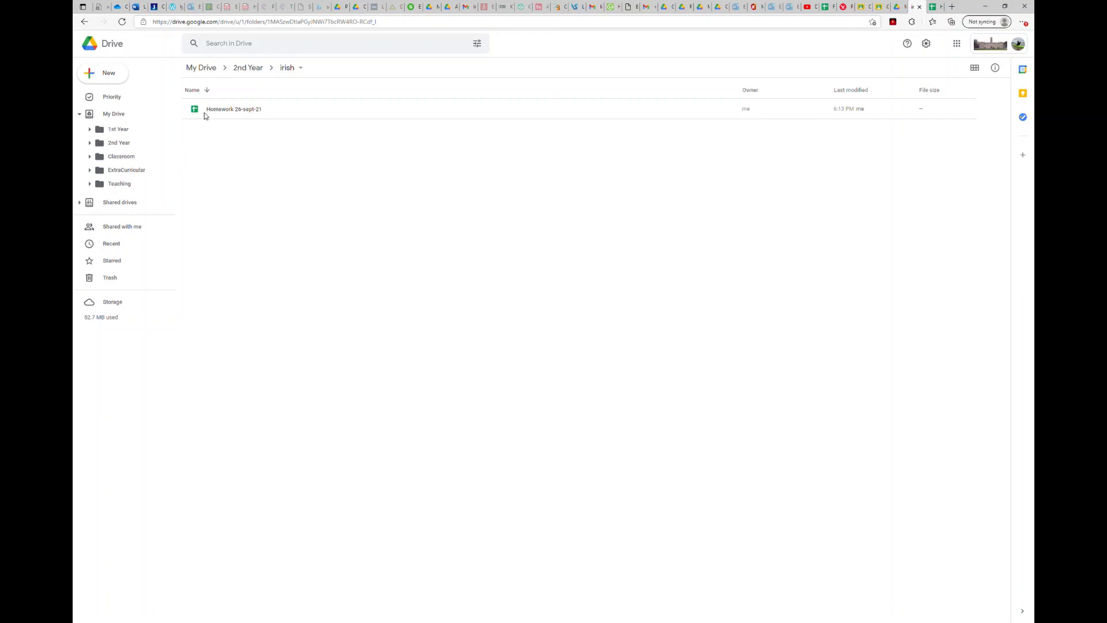
left_click(89, 129)
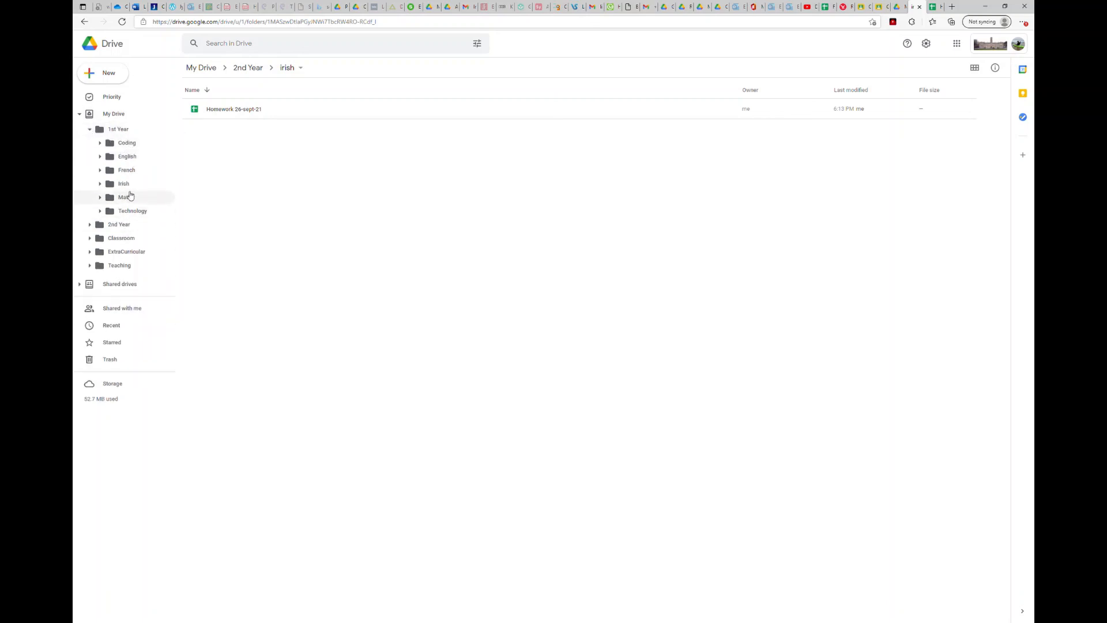